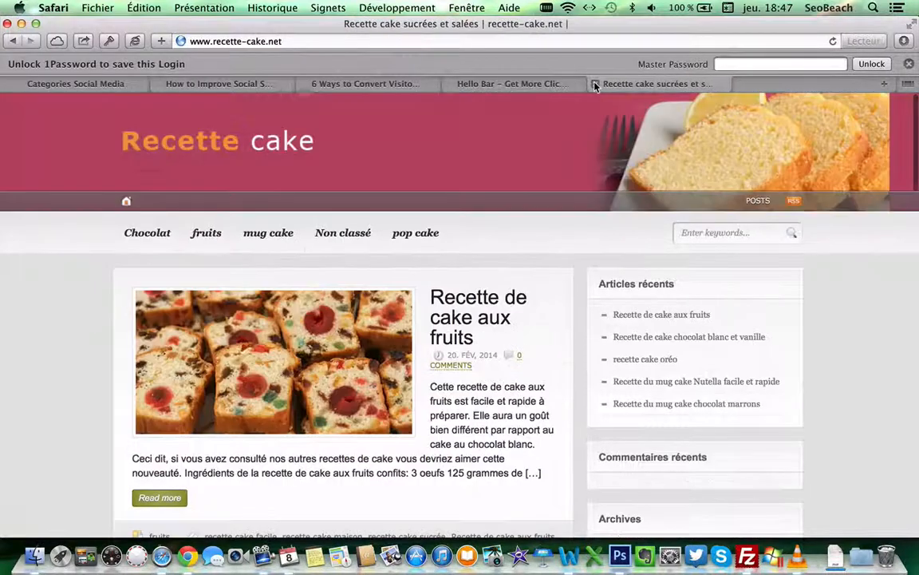
{"action": "left_click", "coordinate": [339, 41]}
{"action": "key", "text": "super+c"}
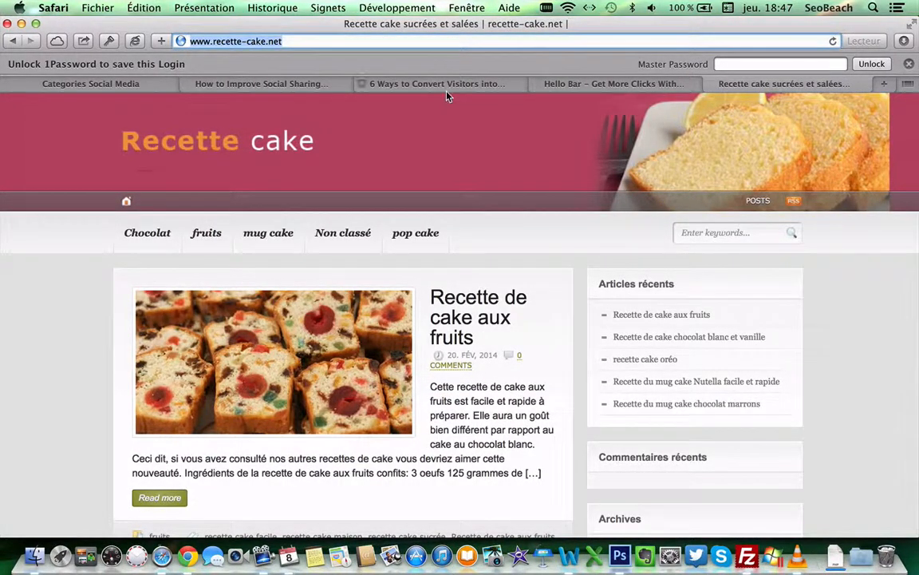
{"action": "left_click", "coordinate": [567, 85]}
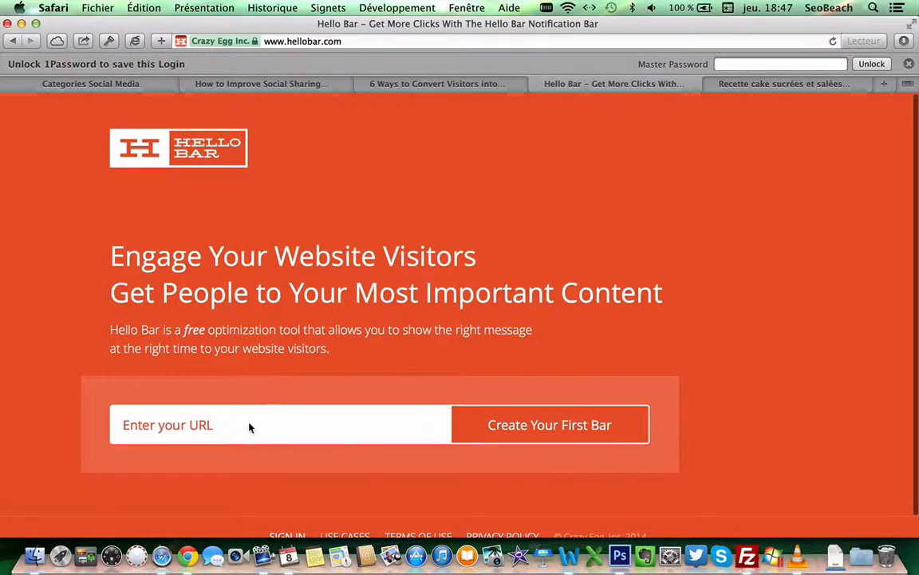
{"action": "key", "text": "super+v"}
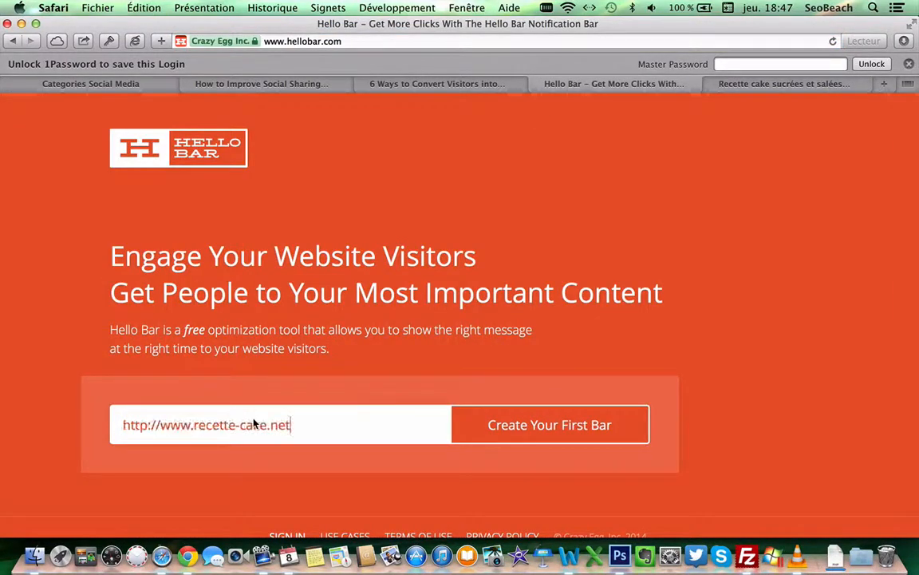
{"action": "left_click", "coordinate": [503, 438]}
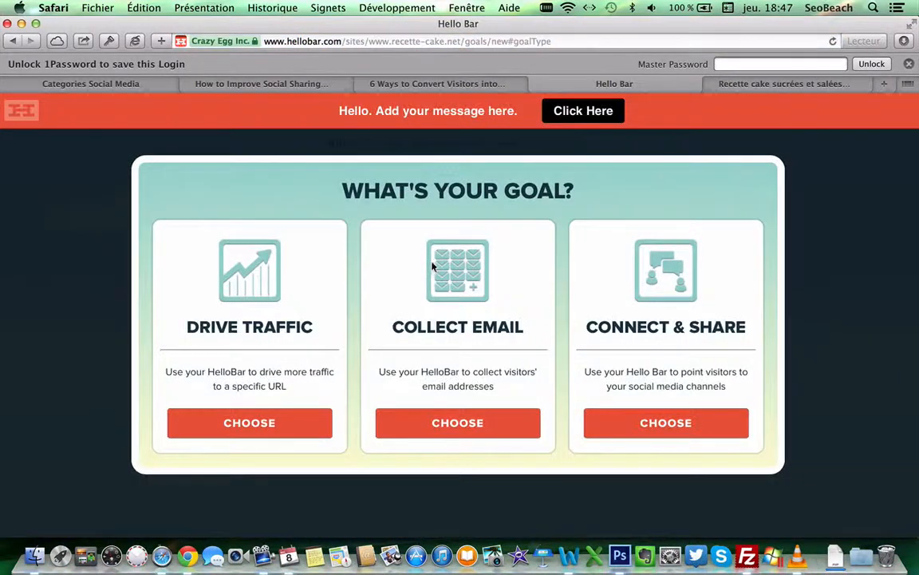
{"action": "left_click", "coordinate": [647, 427]}
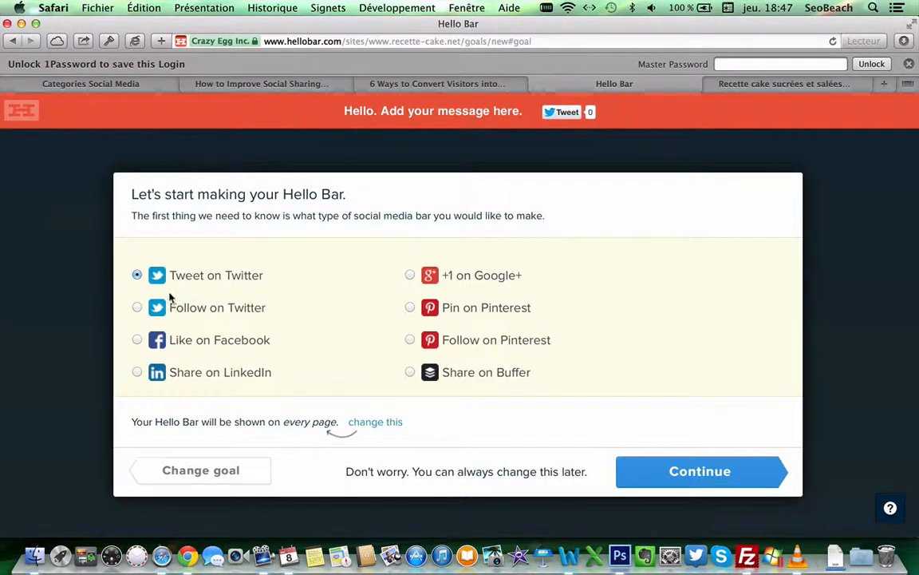
Step: Preview the Facebook Like and LinkedIn Share bar types, then open the page-targeting rules
{"action": "left_click", "coordinate": [136, 341]}
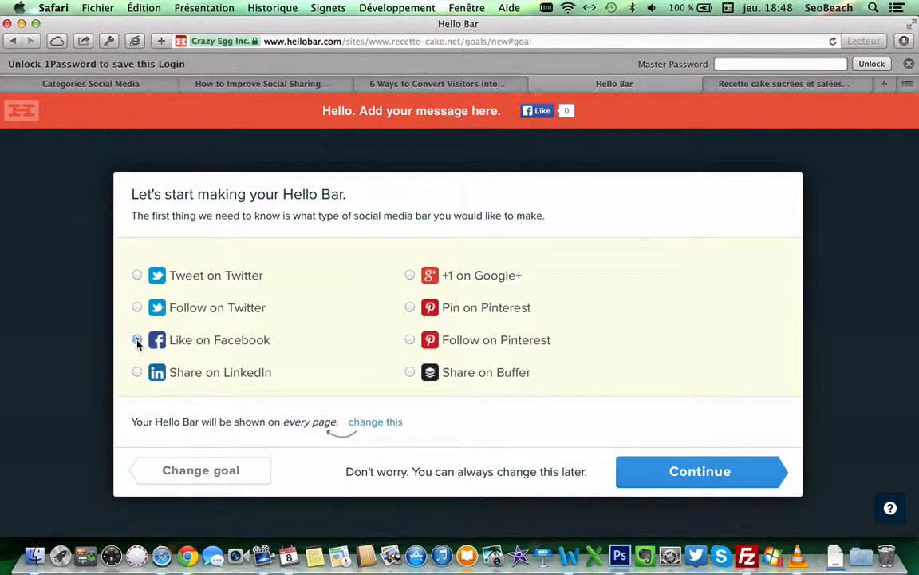
{"action": "left_click", "coordinate": [136, 372]}
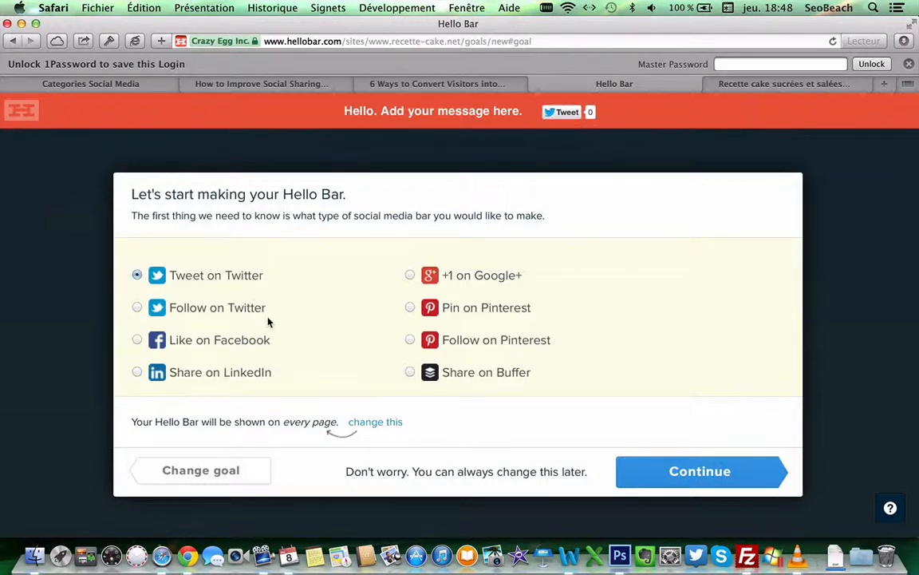
{"action": "left_click", "coordinate": [372, 423]}
{"action": "scroll", "coordinate": [375, 343], "scroll_direction": "down", "scroll_amount": 3}
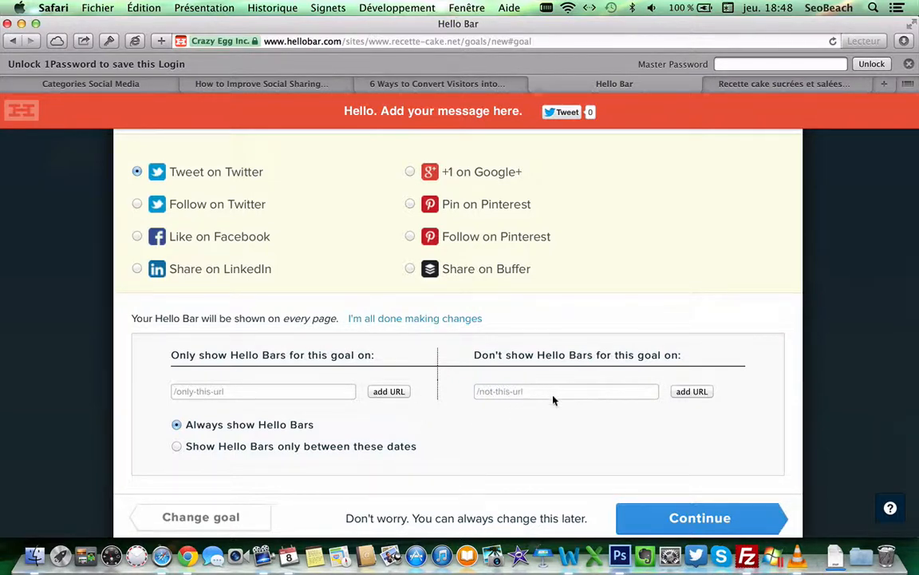
{"action": "left_click", "coordinate": [751, 90]}
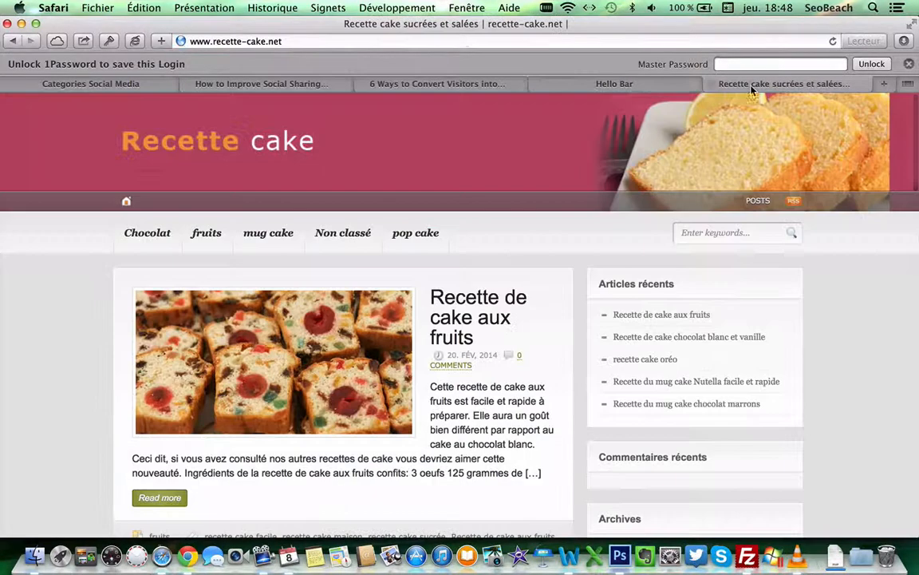
{"action": "left_click", "coordinate": [276, 235]}
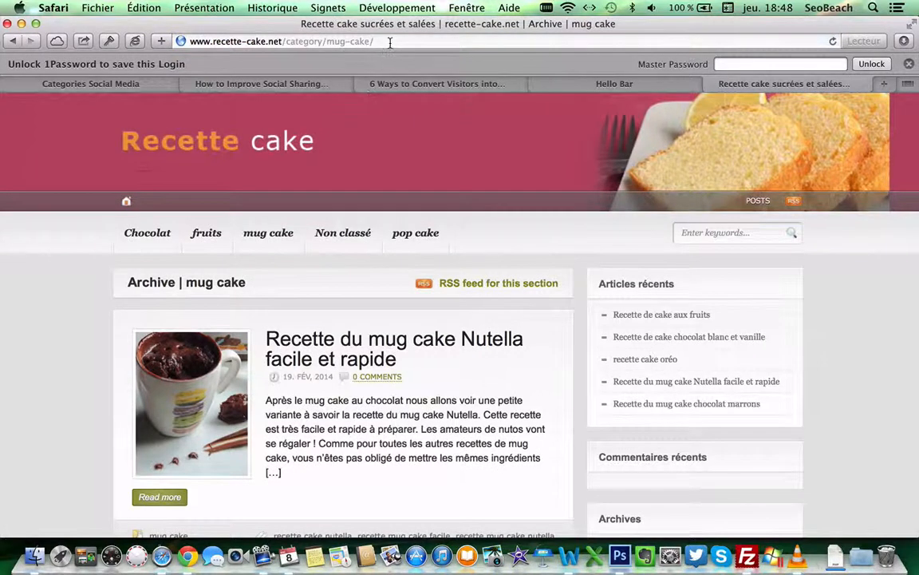
{"action": "left_click", "coordinate": [390, 43]}
{"action": "key", "text": "super+c"}
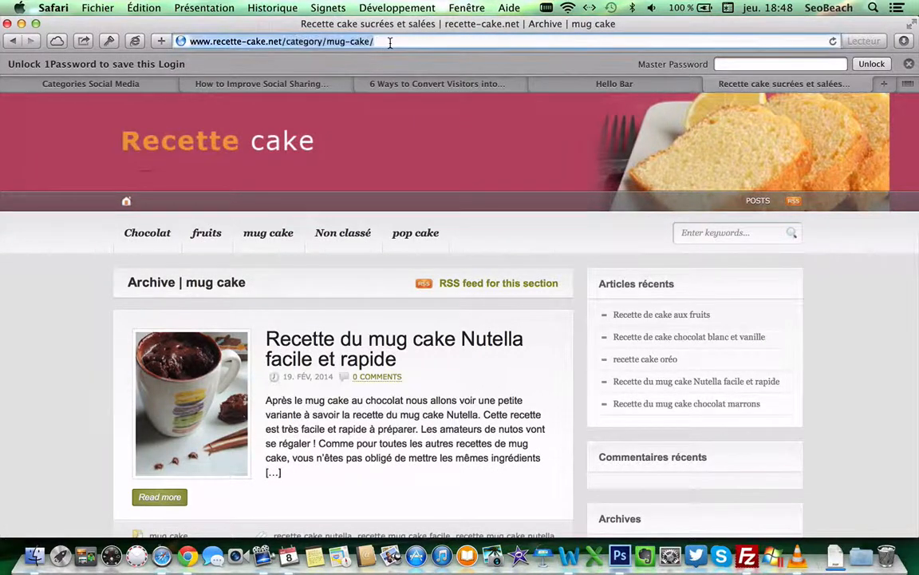
{"action": "left_click", "coordinate": [579, 84]}
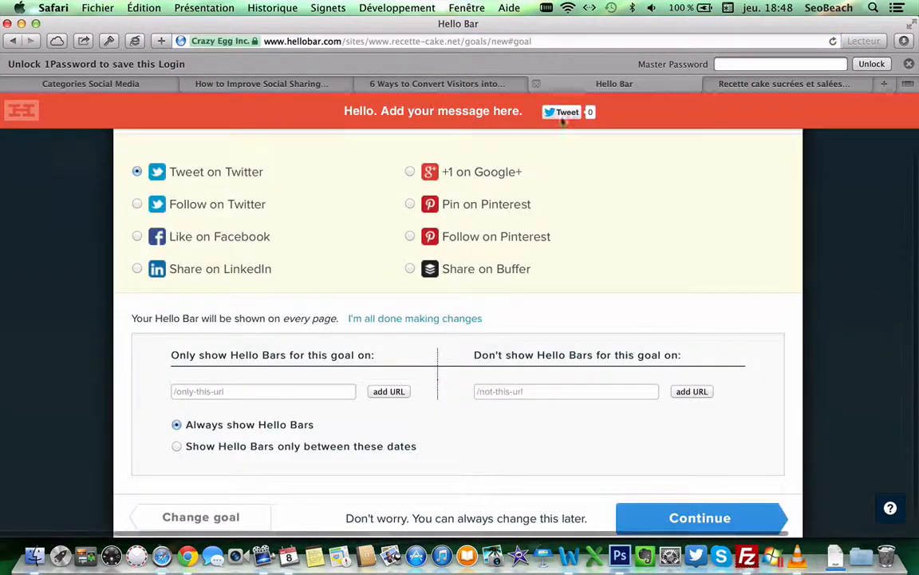
{"action": "left_click", "coordinate": [545, 395]}
{"action": "key", "text": "super+v"}
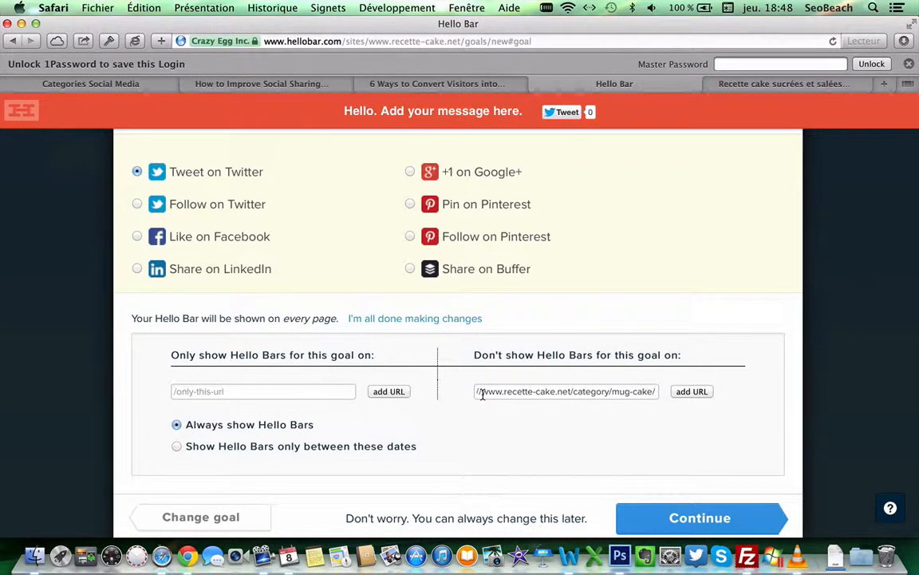
{"action": "key", "text": "BackSpace"}
{"action": "key", "text": "BackSpace"}
{"action": "key", "text": "BackSpace"}
{"action": "key", "text": "BackSpace"}
{"action": "key", "text": "BackSpace"}
{"action": "key", "text": "BackSpace"}
{"action": "key", "text": "BackSpace"}
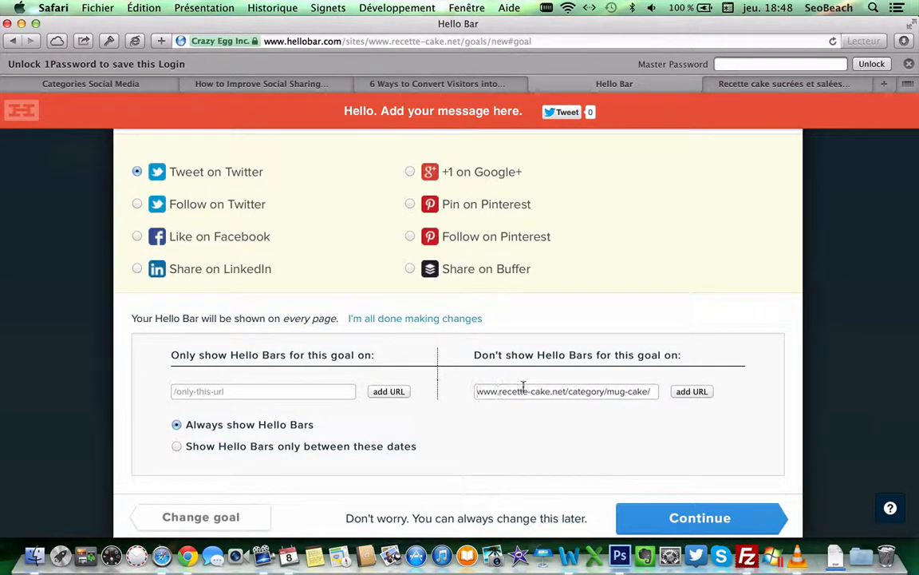
{"action": "left_click", "coordinate": [692, 391]}
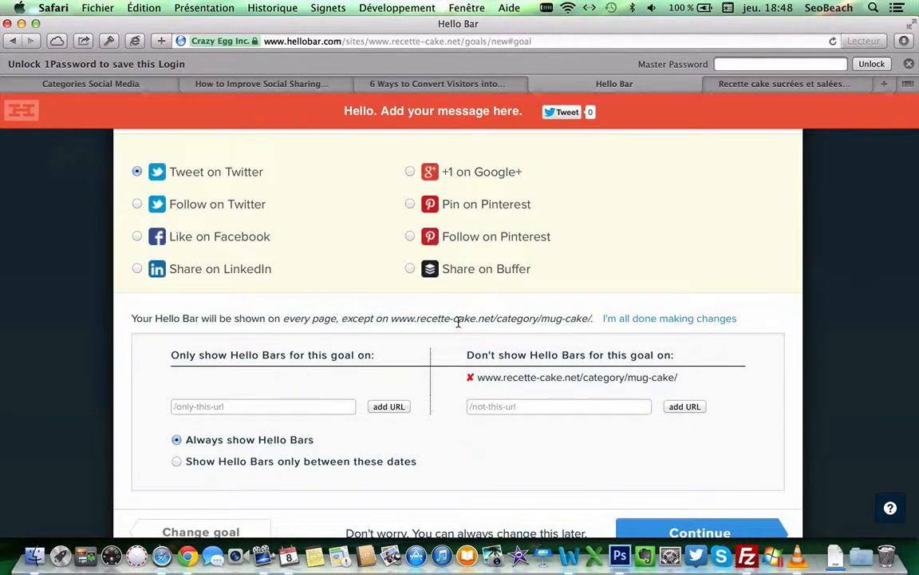
{"action": "scroll", "coordinate": [530, 426], "scroll_direction": "down", "scroll_amount": 1}
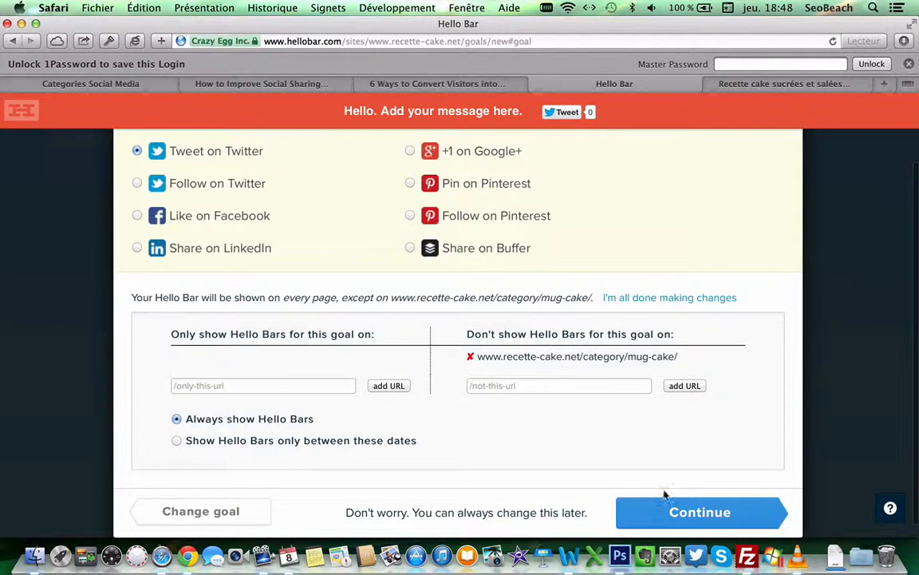
Step: Continue to tweet settings and enter 'Super recette en vidéo pour préparer des cupcakes en 10mn #cupcakes'
{"action": "left_click", "coordinate": [676, 511]}
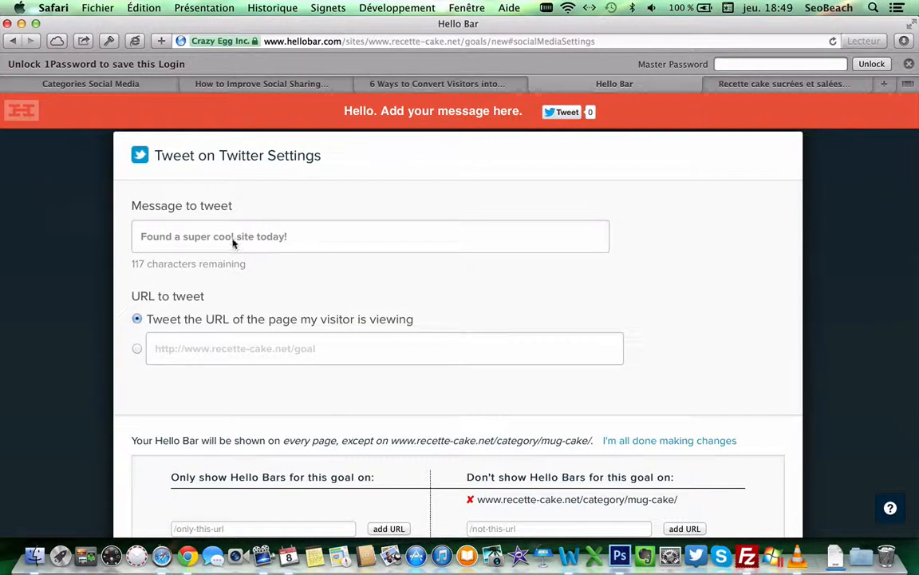
{"action": "left_click", "coordinate": [273, 242]}
{"action": "type", "text": "S"}
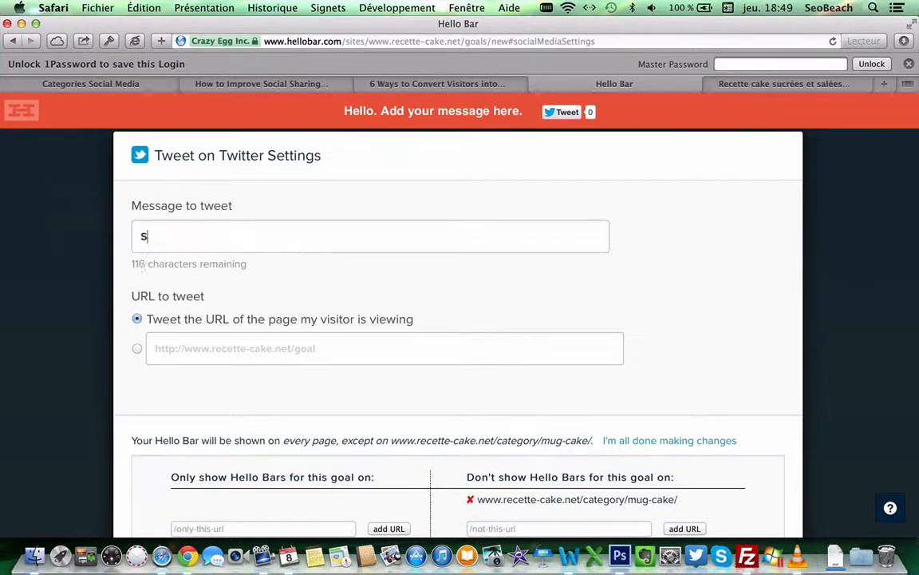
{"action": "type", "text": "uper re"}
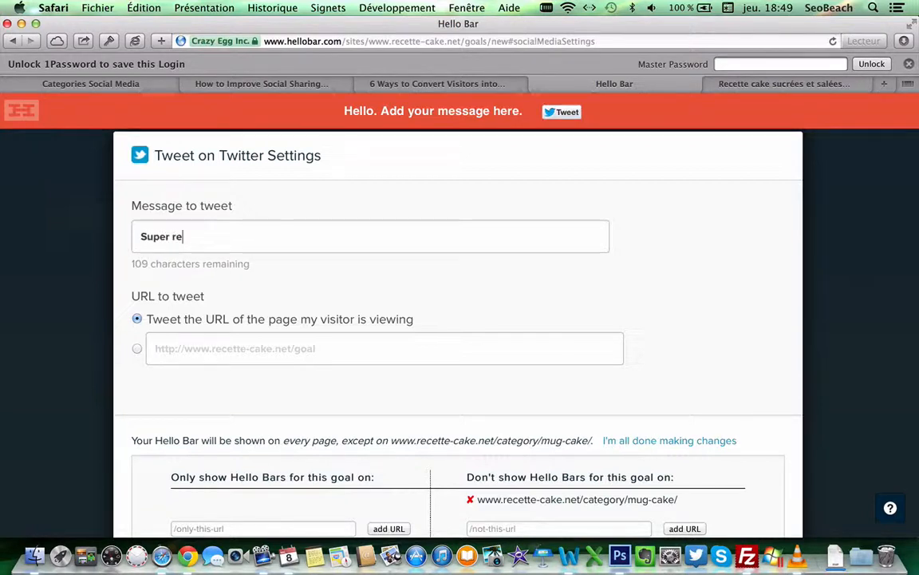
{"action": "type", "text": "cet"}
{"action": "key", "text": "BackSpace"}
{"action": "key", "text": "BackSpace"}
{"action": "type", "text": "ce"}
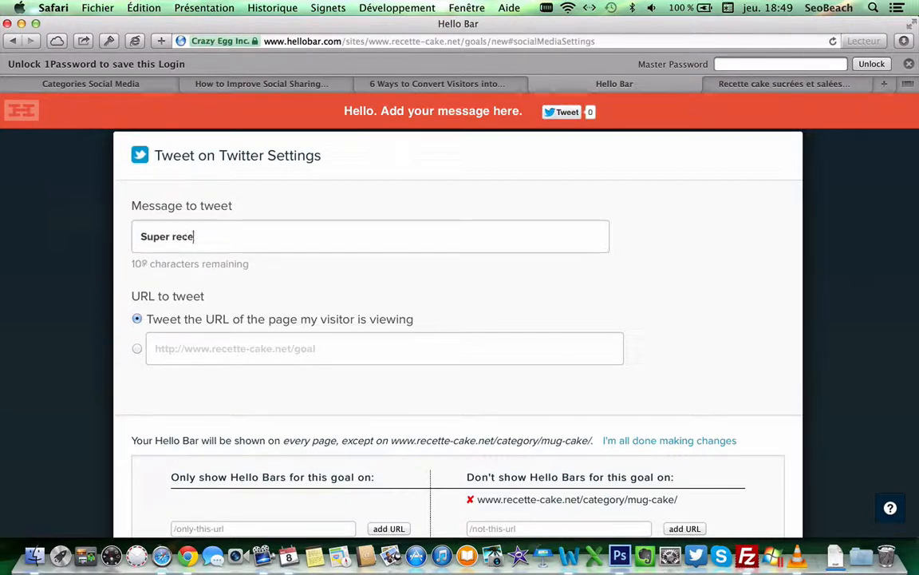
{"action": "type", "text": "tte en vidéo "}
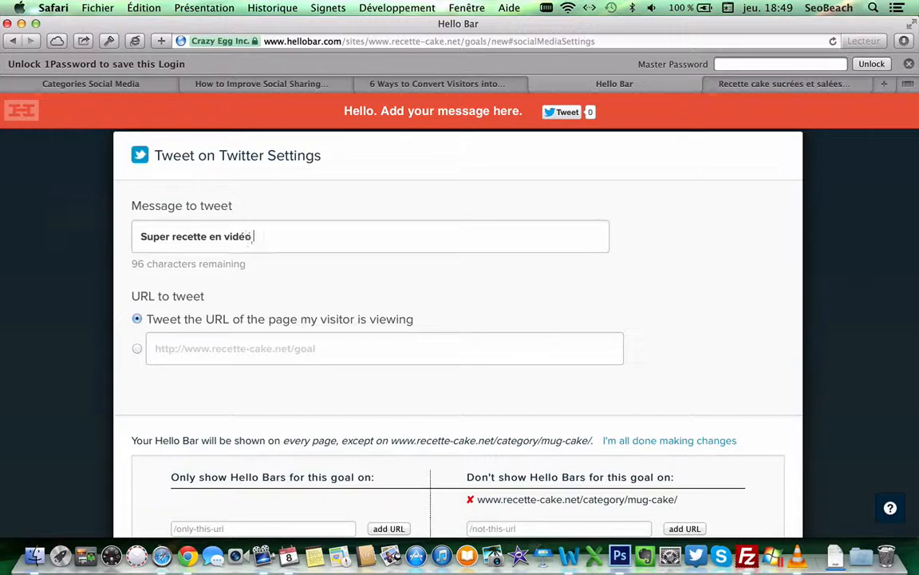
{"action": "type", "text": "pour prépa"}
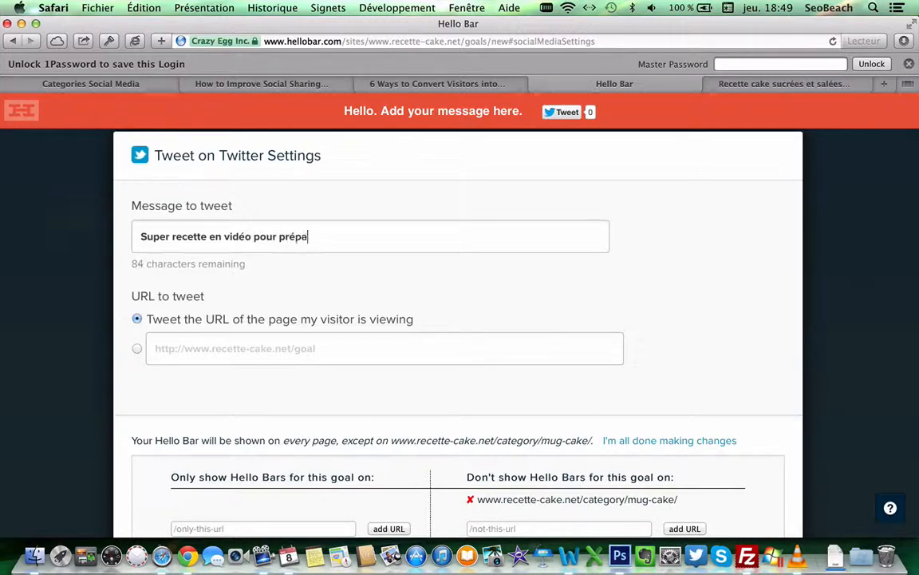
{"action": "type", "text": "rer des cupc"}
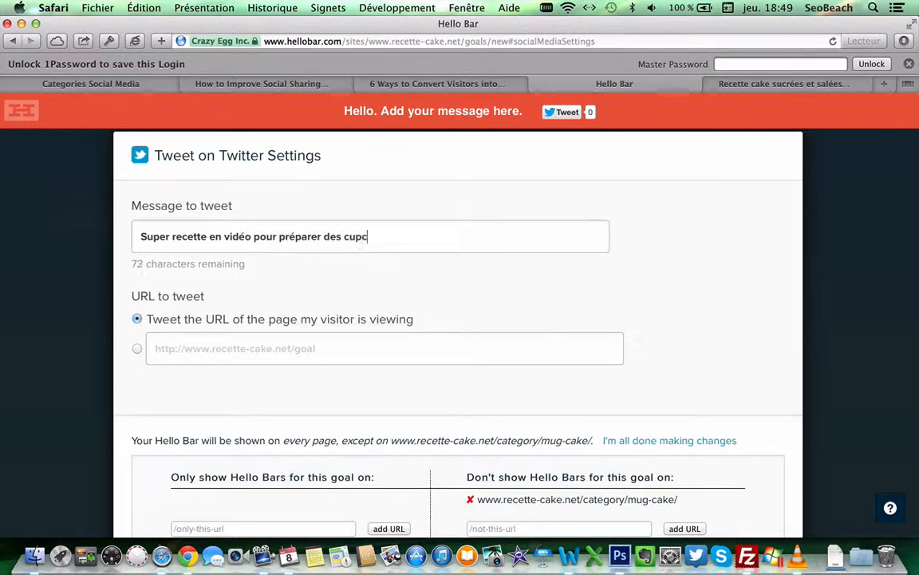
{"action": "type", "text": "akes et"}
{"action": "key", "text": "BackSpace"}
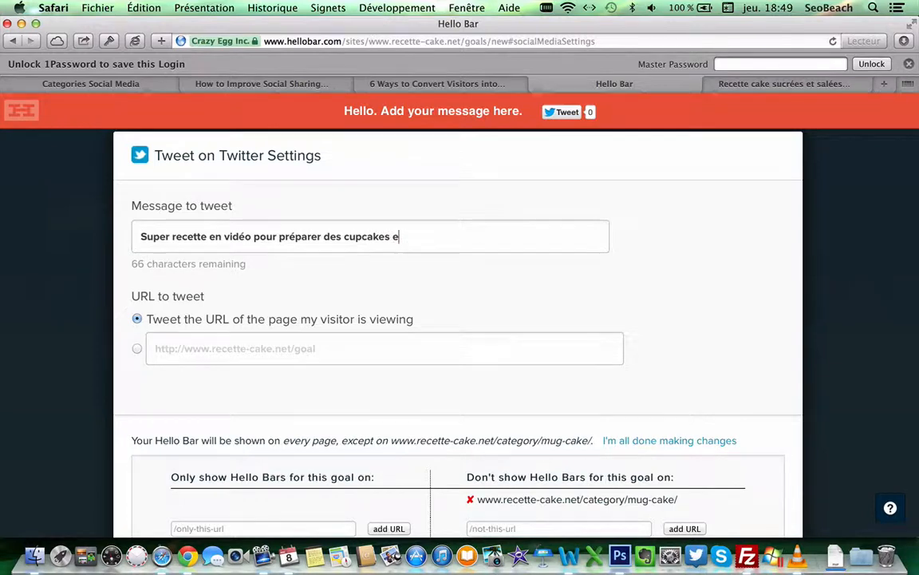
{"action": "type", "text": "n 10mn #"}
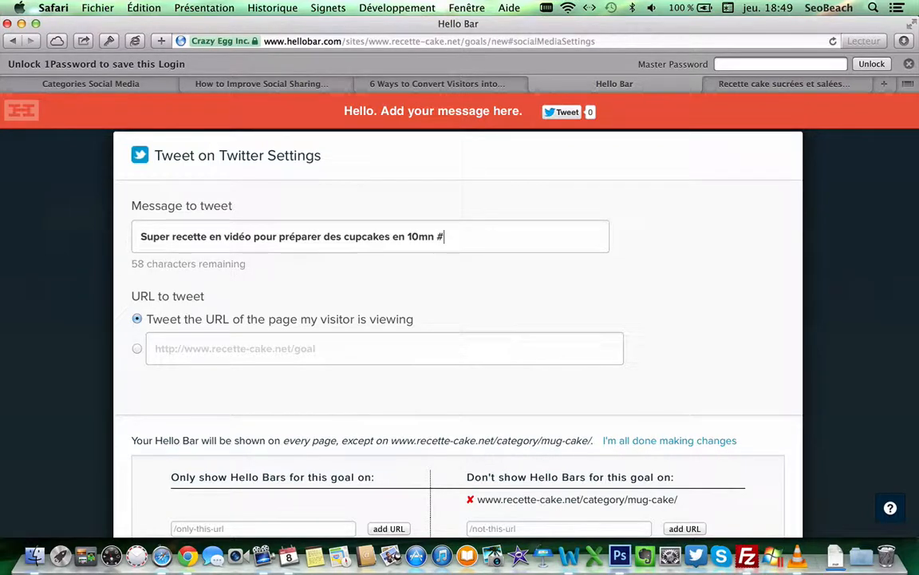
{"action": "type", "text": "cupcakes"}
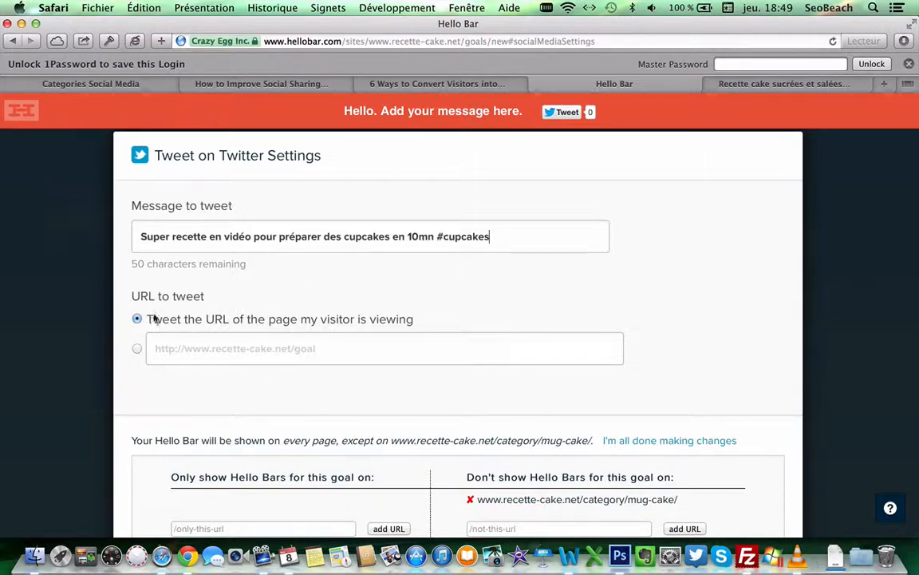
{"action": "left_click", "coordinate": [709, 84]}
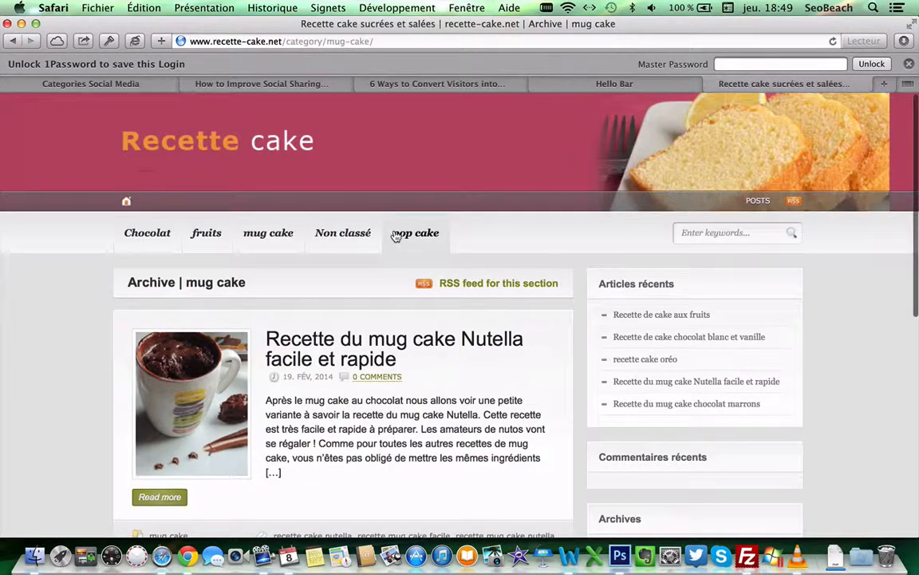
Step: Copy the URL of the Nutella mug cake recipe article on recette-cake.net
{"action": "left_click", "coordinate": [265, 233]}
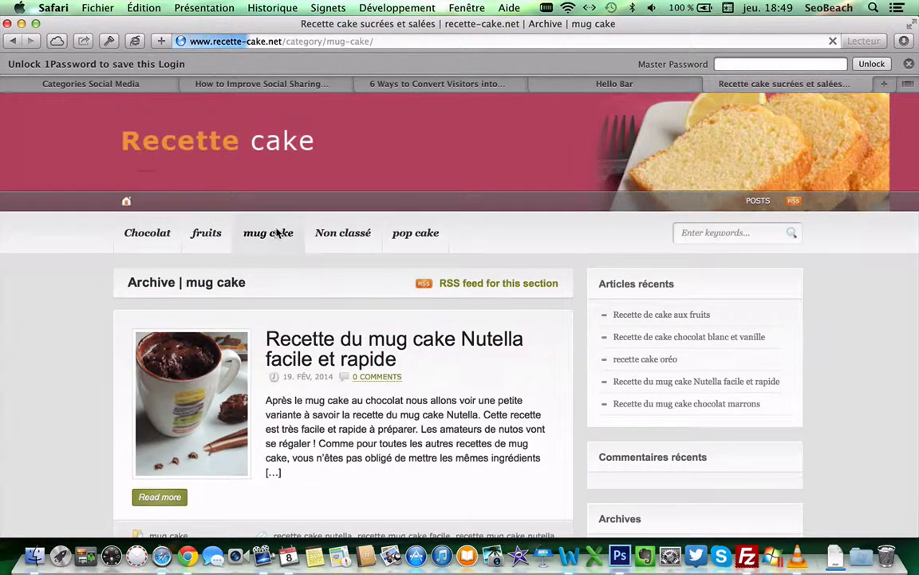
{"action": "left_click", "coordinate": [341, 338]}
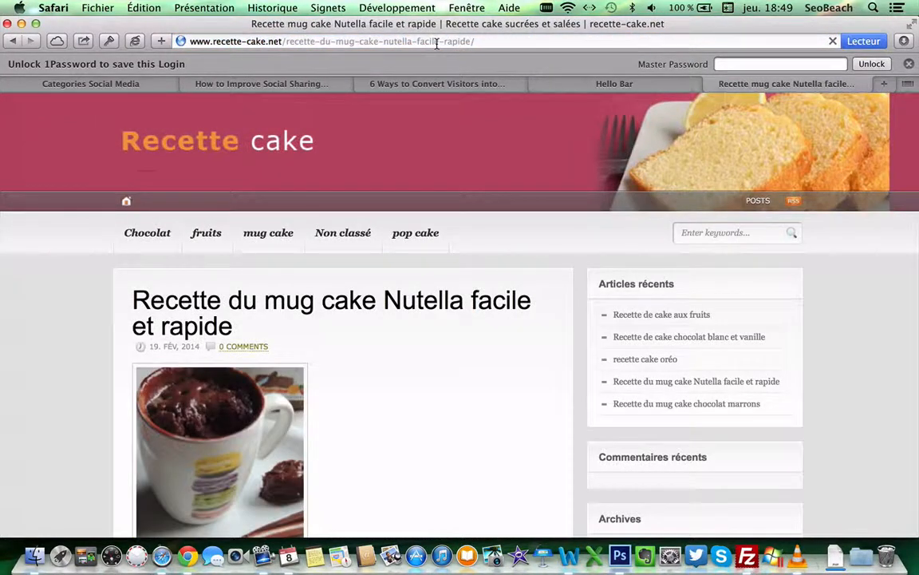
{"action": "left_click", "coordinate": [436, 41]}
{"action": "key", "text": "super+c"}
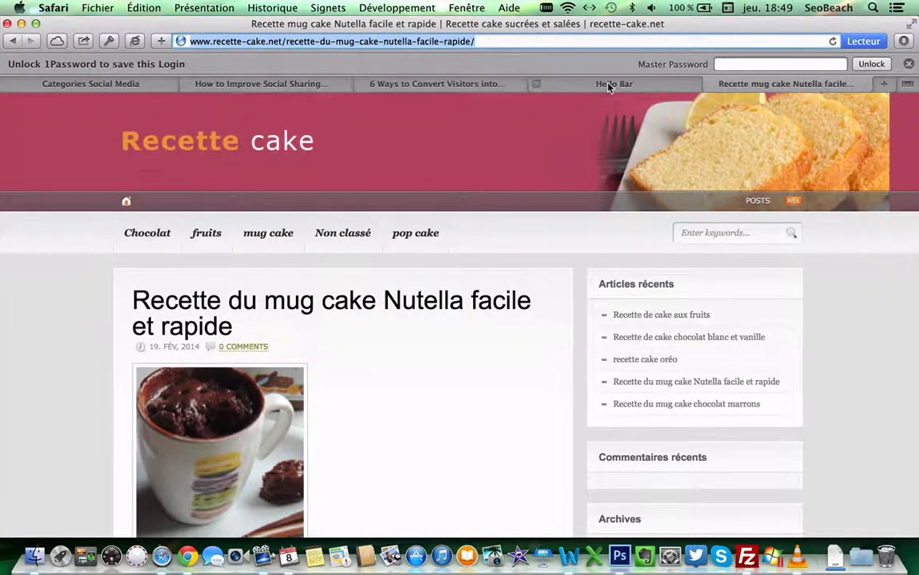
Step: Set the tweeted custom URL to the Nutella mug cake recipe and continue to bar content
{"action": "left_click", "coordinate": [609, 83]}
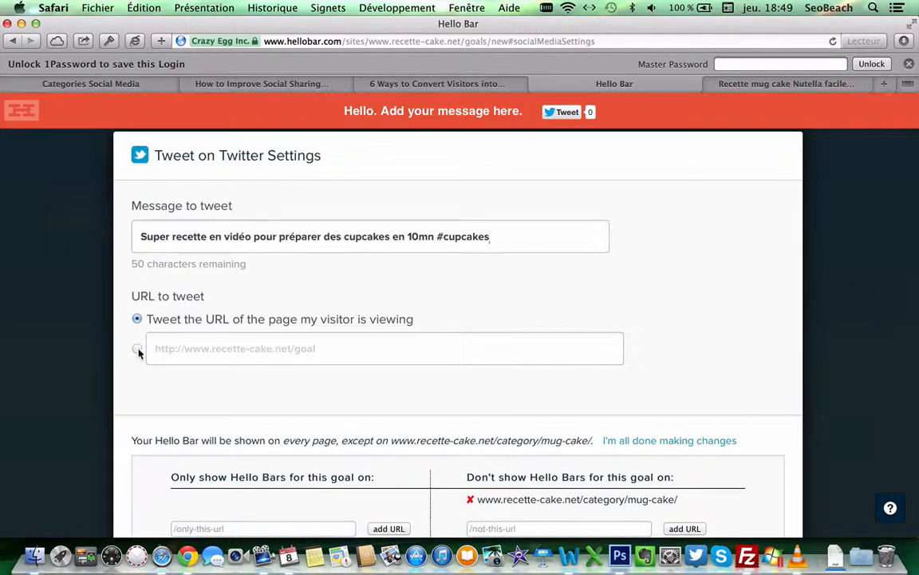
{"action": "left_click", "coordinate": [173, 353]}
{"action": "double_click", "coordinate": [304, 350]}
{"action": "key", "text": "super+a"}
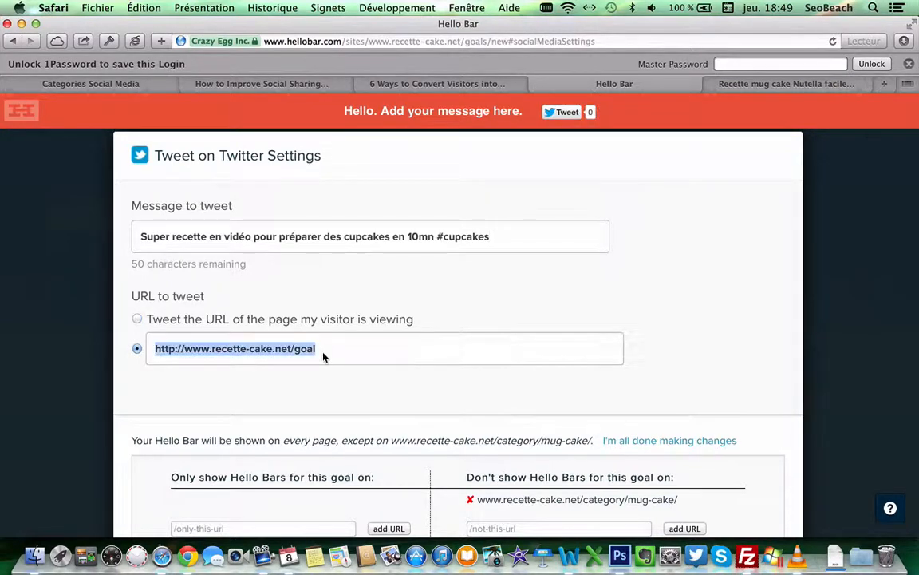
{"action": "key", "text": "super+v"}
{"action": "scroll", "coordinate": [515, 285], "scroll_direction": "down", "scroll_amount": 4}
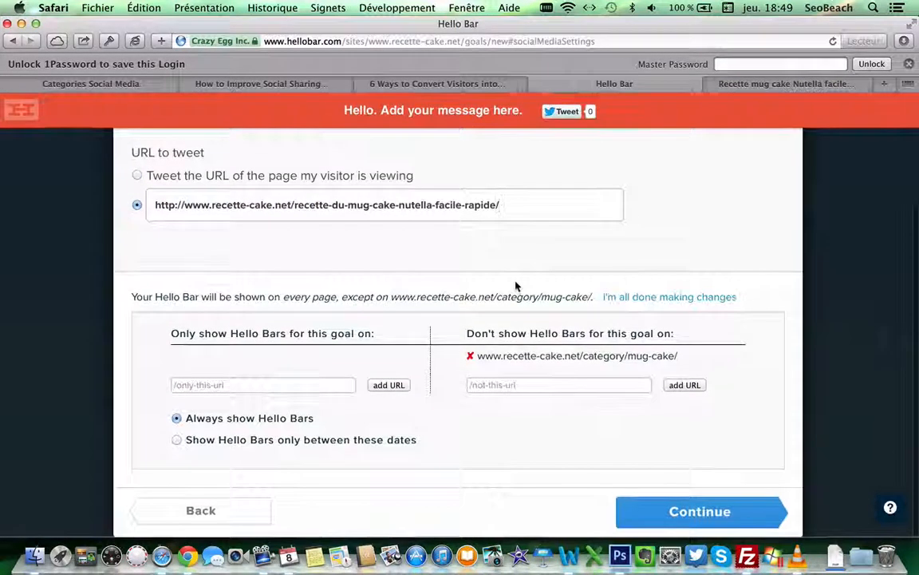
{"action": "left_click", "coordinate": [683, 516]}
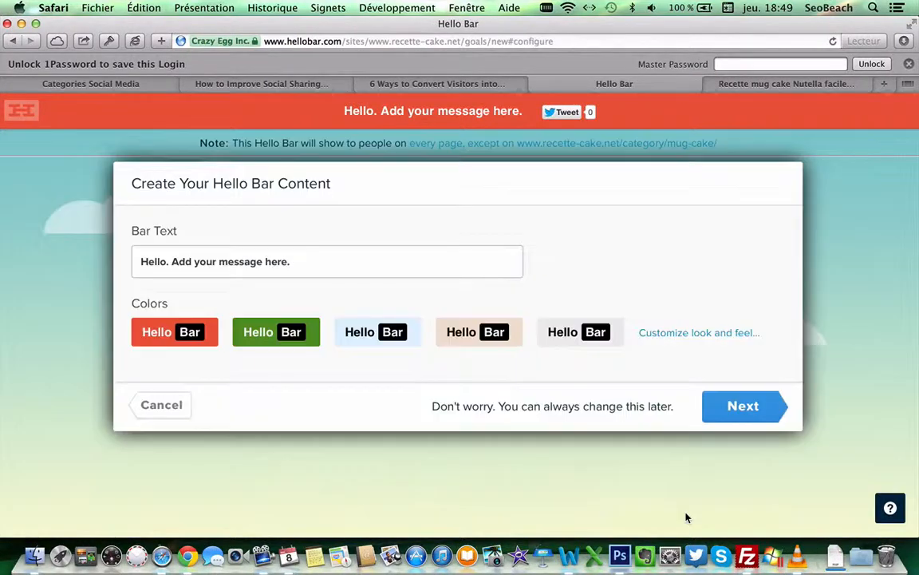
Step: Overwrite the default Bar Text with 'Vous avez trouvé cette recette super, partagez-là'
{"action": "triple_click", "coordinate": [306, 265]}
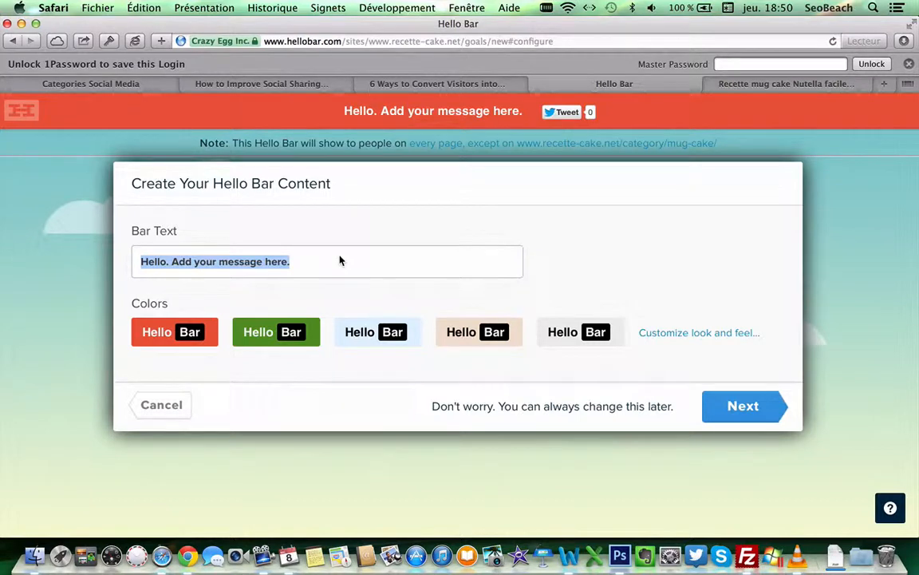
{"action": "type", "text": "Ce"}
{"action": "key", "text": "BackSpace"}
{"action": "key", "text": "BackSpace"}
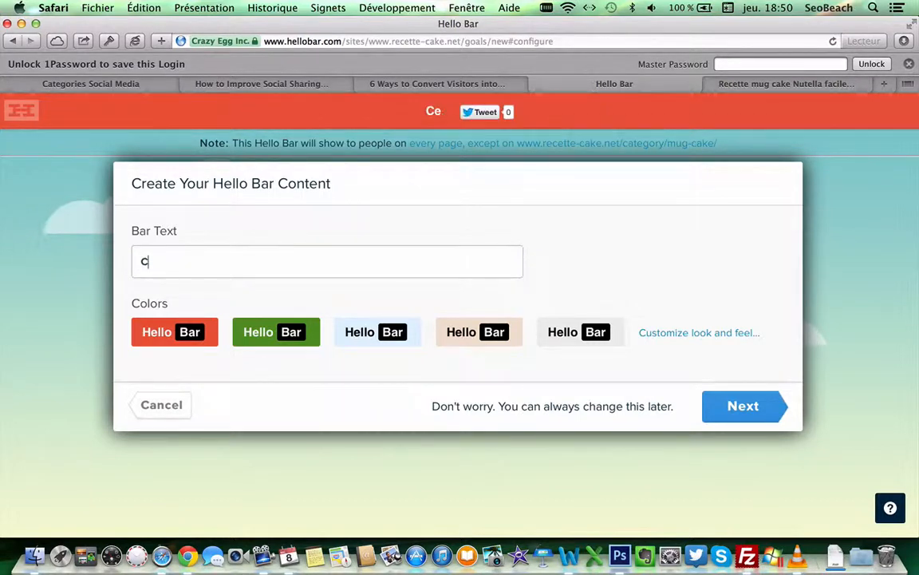
{"action": "type", "text": "Vous a"}
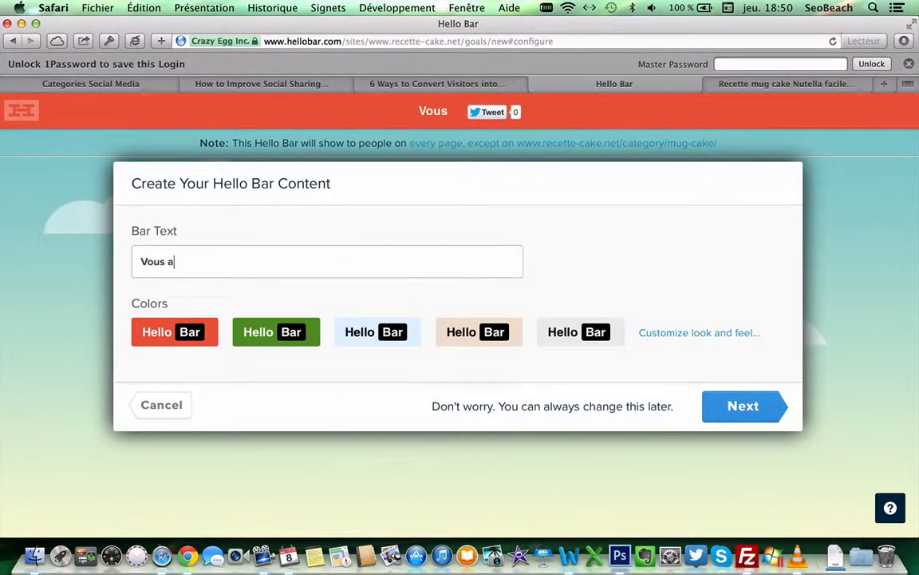
{"action": "type", "text": "vez trouvé cette recette"}
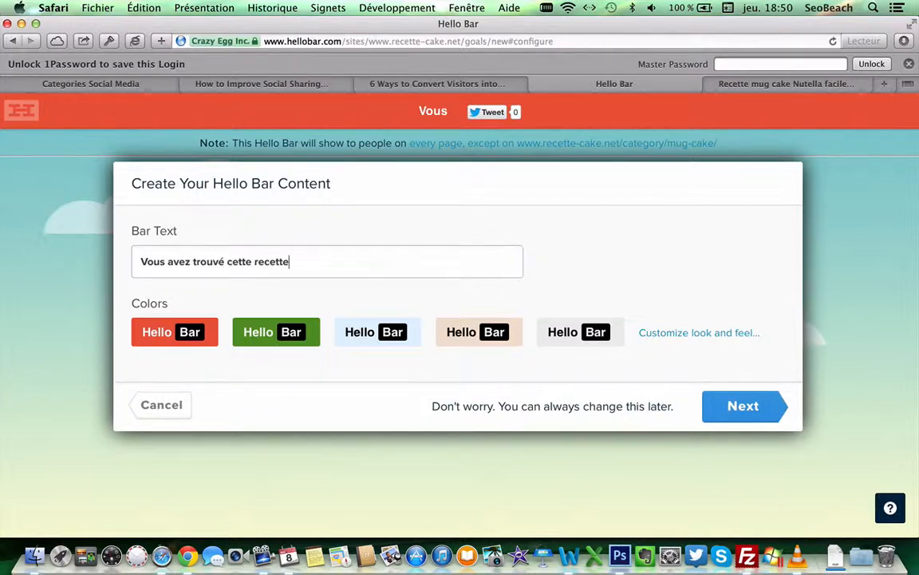
{"action": "type", "text": " super, pa"}
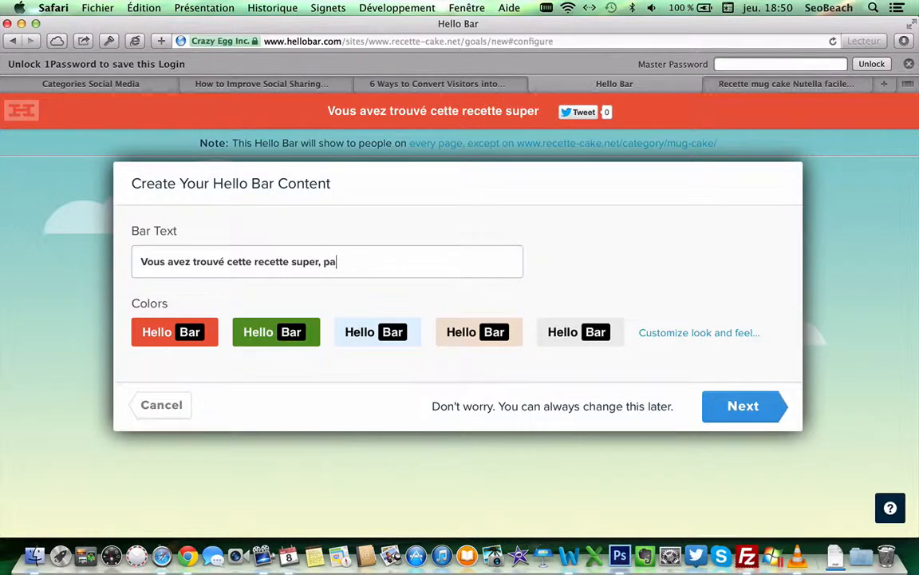
{"action": "type", "text": "rtagez-là !"}
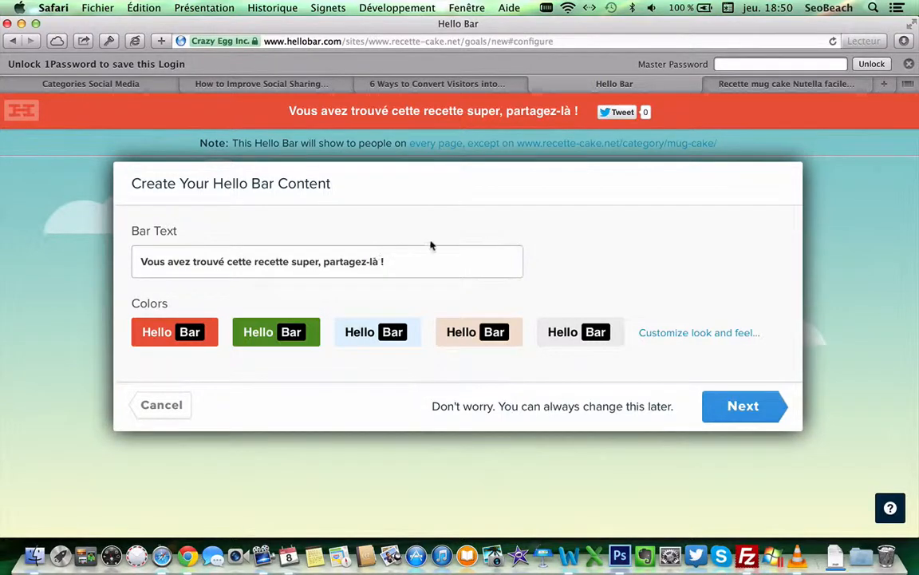
Step: Open the advanced look-and-feel settings and check the #EB593C background colour without changing it
{"action": "left_click", "coordinate": [661, 335]}
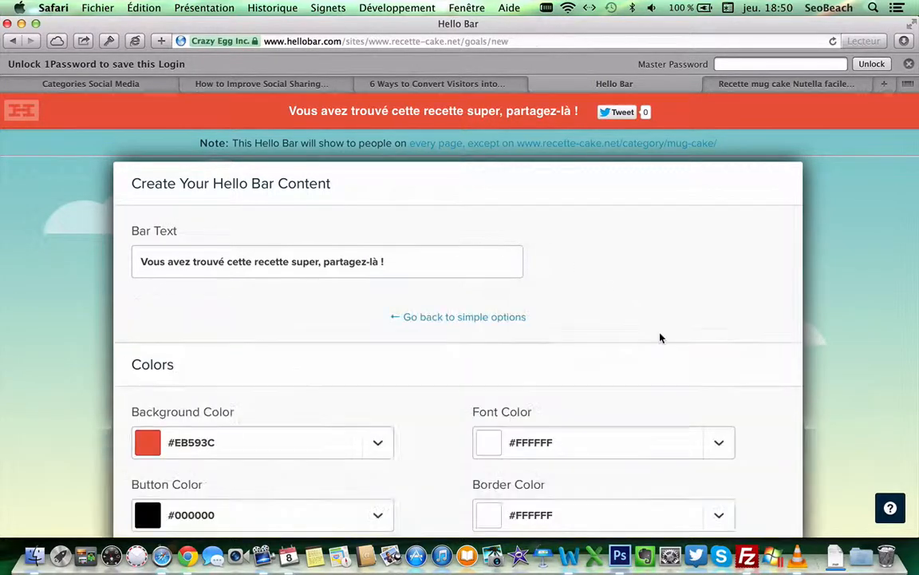
{"action": "scroll", "coordinate": [337, 371], "scroll_direction": "down", "scroll_amount": 1}
{"action": "scroll", "coordinate": [337, 371], "scroll_direction": "down", "scroll_amount": 4}
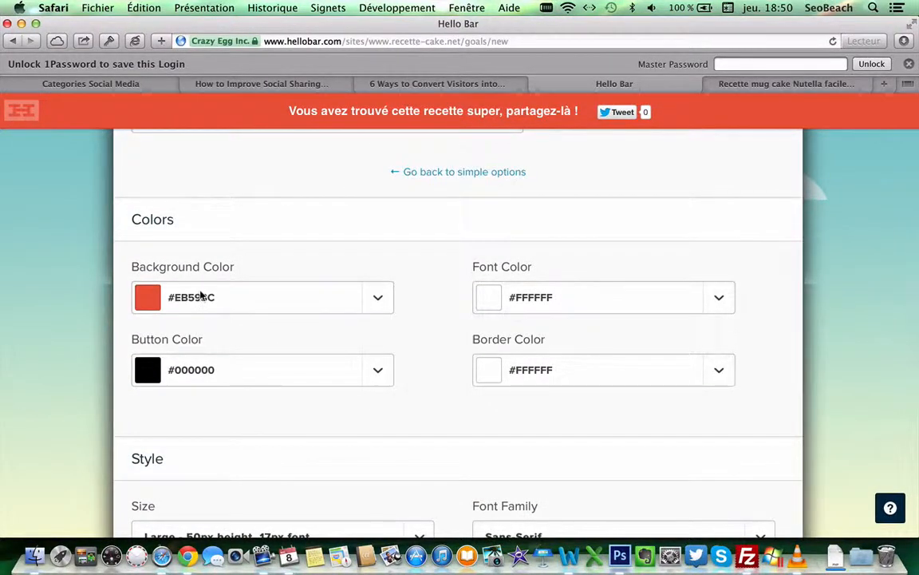
{"action": "left_click", "coordinate": [230, 301]}
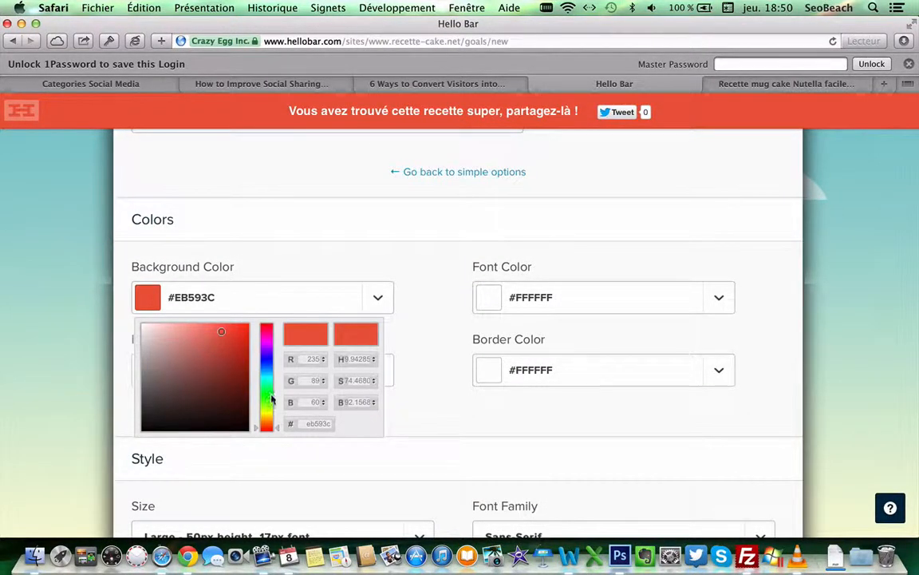
{"action": "left_click", "coordinate": [416, 343]}
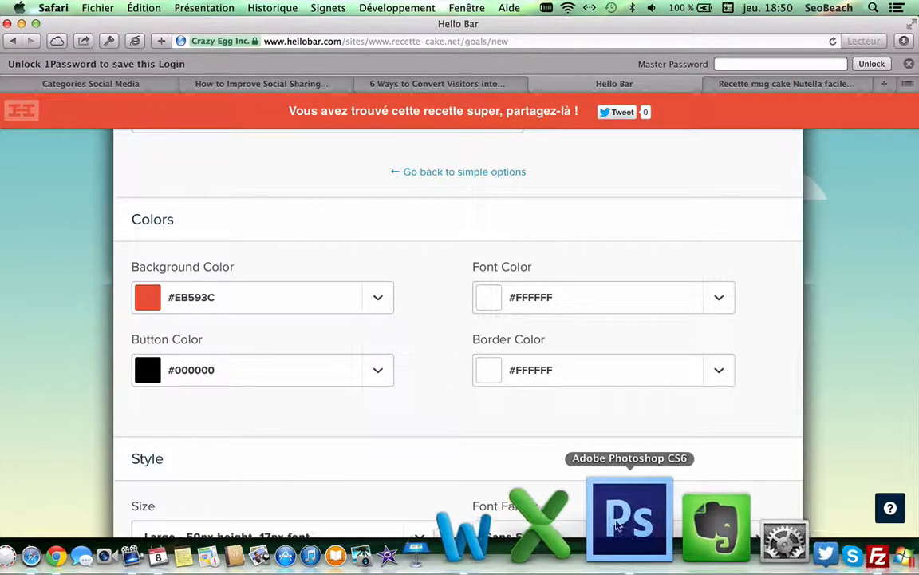
Step: In Photoshop, sample the Twitter tile's blue #35a9d0 as the foreground colour
{"action": "left_click", "coordinate": [620, 551]}
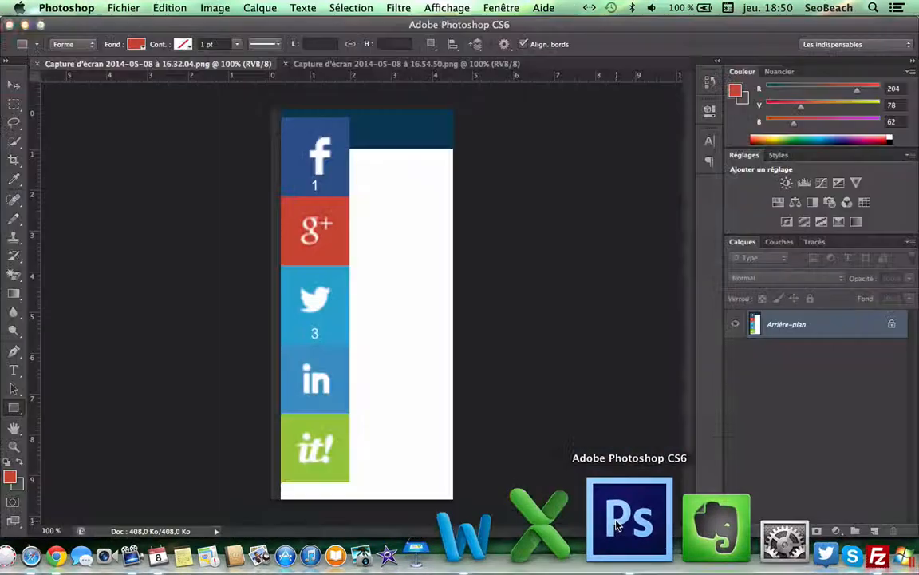
{"action": "left_click", "coordinate": [10, 477]}
{"action": "left_click", "coordinate": [338, 331]}
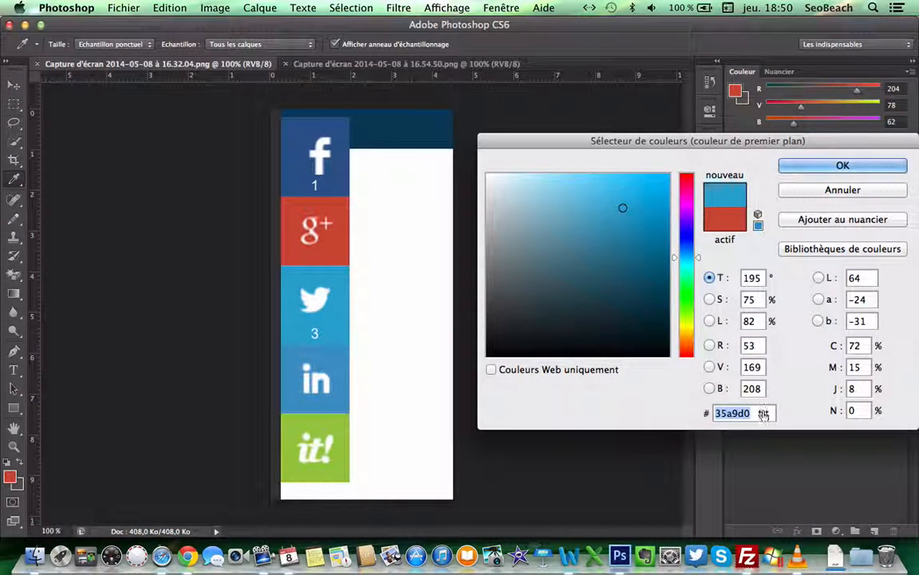
{"action": "left_click", "coordinate": [858, 171]}
{"action": "key", "text": "ctrl+Up"}
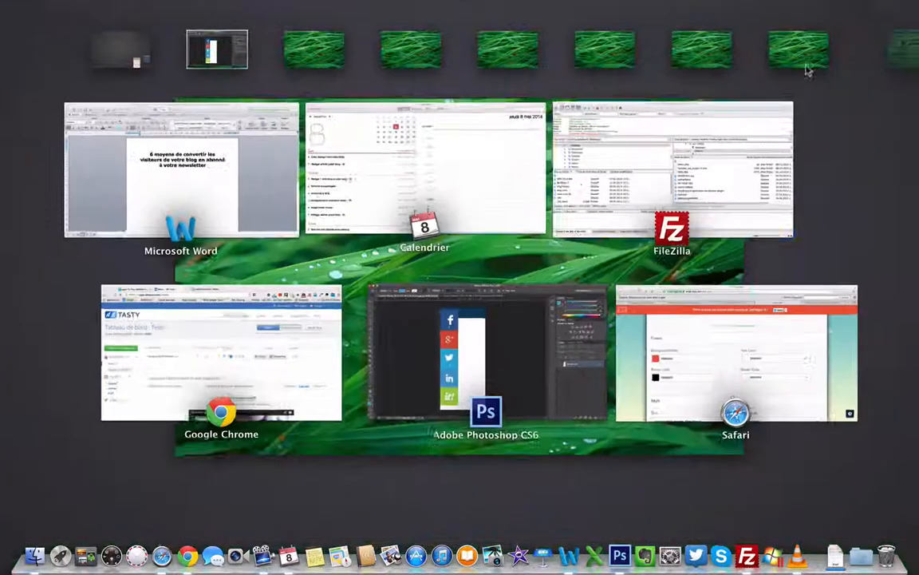
Step: Paste 35a9d0 as the Hello Bar background colour, turning the bar Twitter blue
{"action": "left_click", "coordinate": [677, 363]}
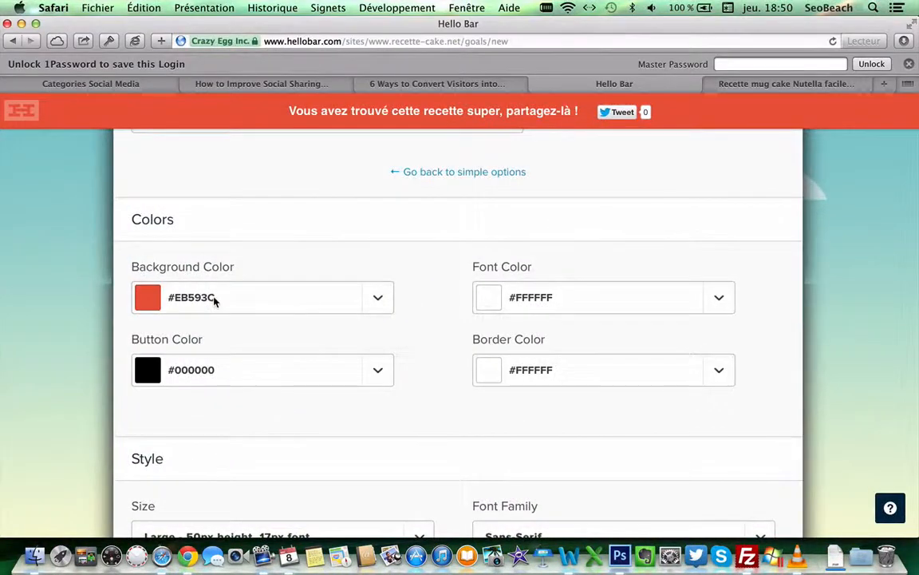
{"action": "left_click", "coordinate": [213, 298]}
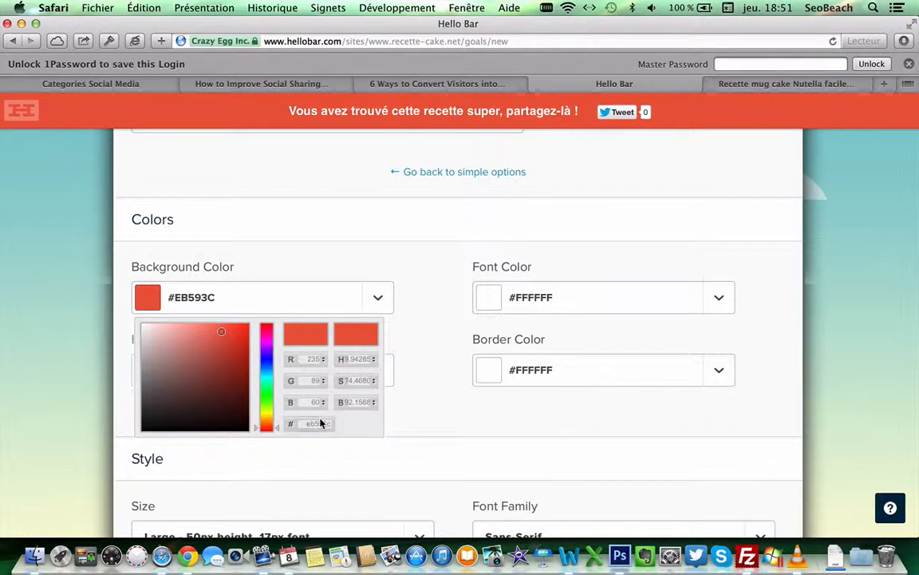
{"action": "type", "text": "35a9d0"}
{"action": "left_click", "coordinate": [405, 378]}
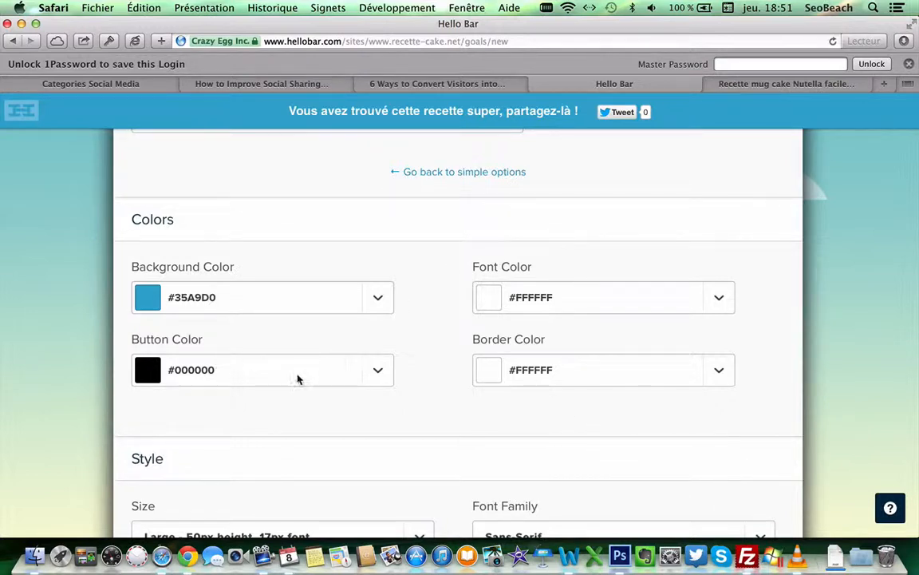
Step: Eyedrop the it! tile's green in Photoshop and copy hex 9ec94d, then return to Hello Bar
{"action": "left_click", "coordinate": [619, 551]}
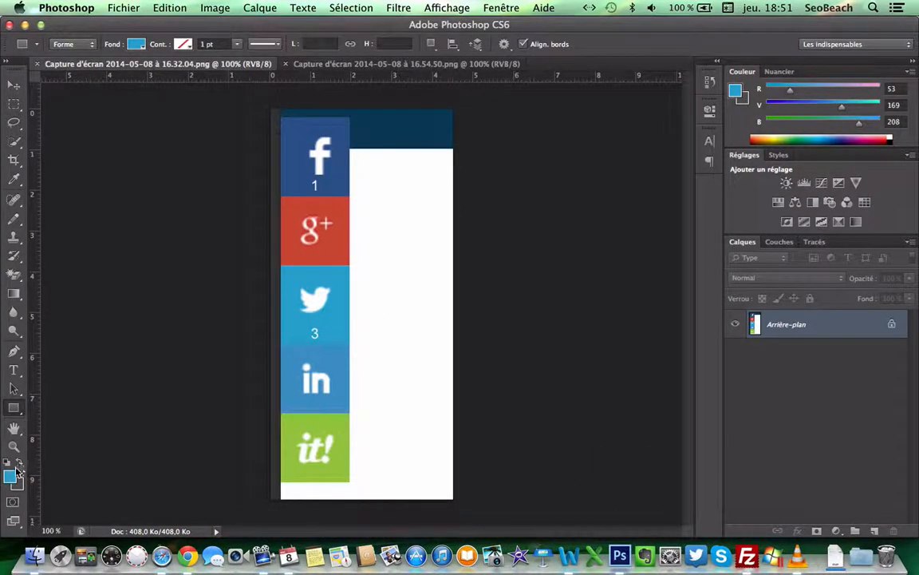
{"action": "left_click", "coordinate": [11, 478]}
{"action": "left_click", "coordinate": [291, 438]}
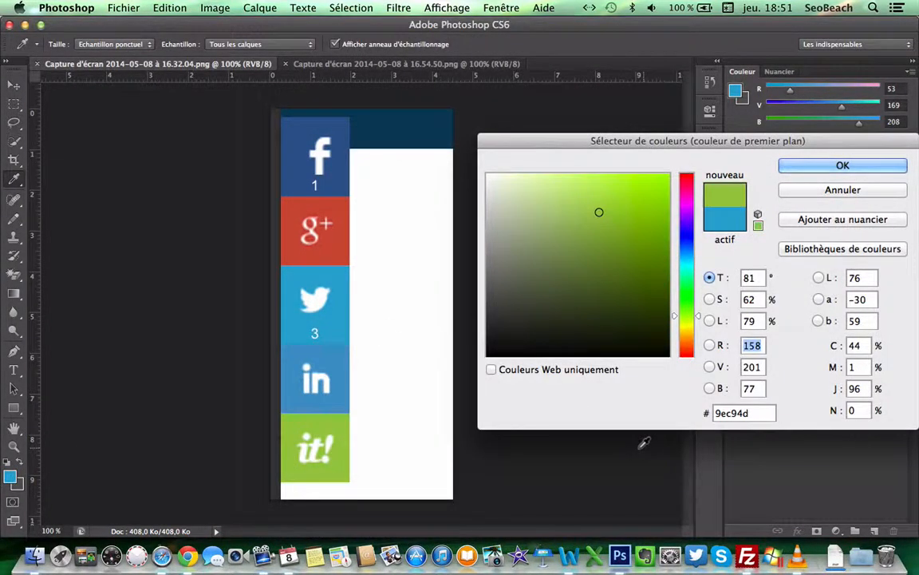
{"action": "double_click", "coordinate": [755, 414]}
{"action": "key", "text": "super+c"}
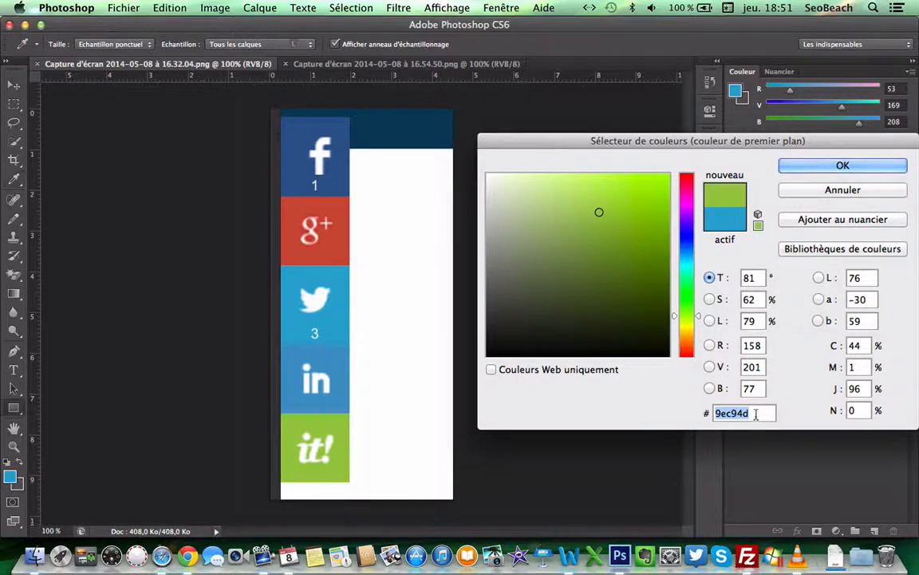
{"action": "key", "text": "Return"}
{"action": "key", "text": "F3"}
{"action": "left_click", "coordinate": [722, 338]}
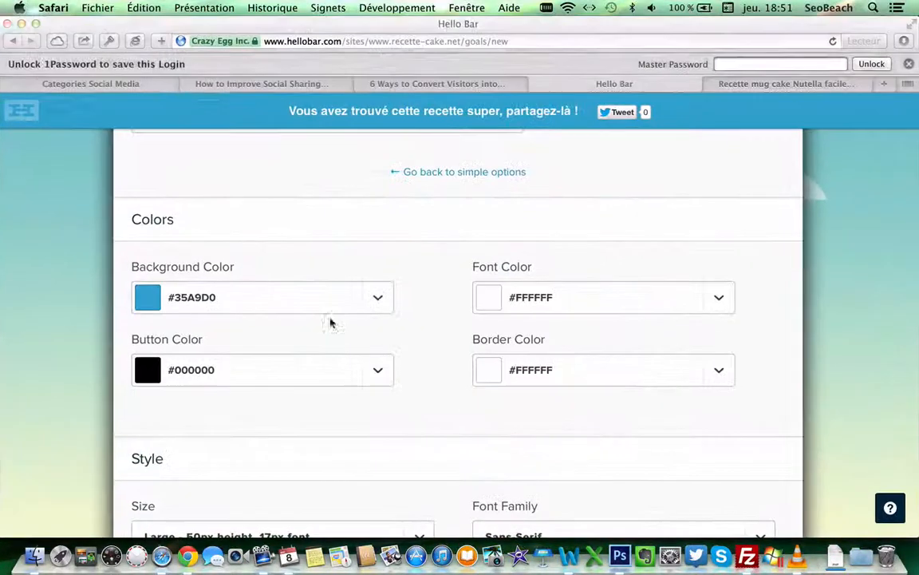
Step: Paste 9ec94d as the Hello Bar button colour and continue with Next
{"action": "left_click", "coordinate": [244, 369]}
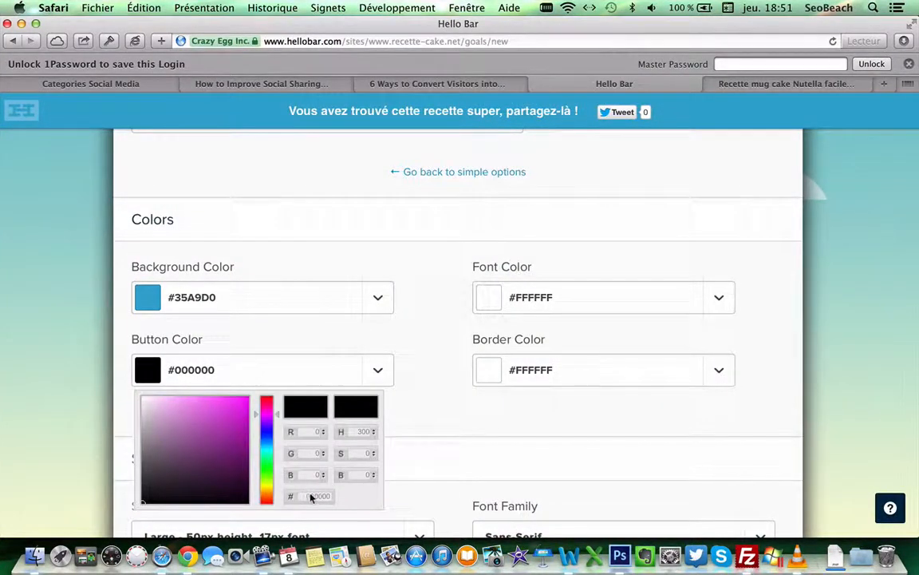
{"action": "key", "text": "super+v"}
{"action": "left_click", "coordinate": [449, 384]}
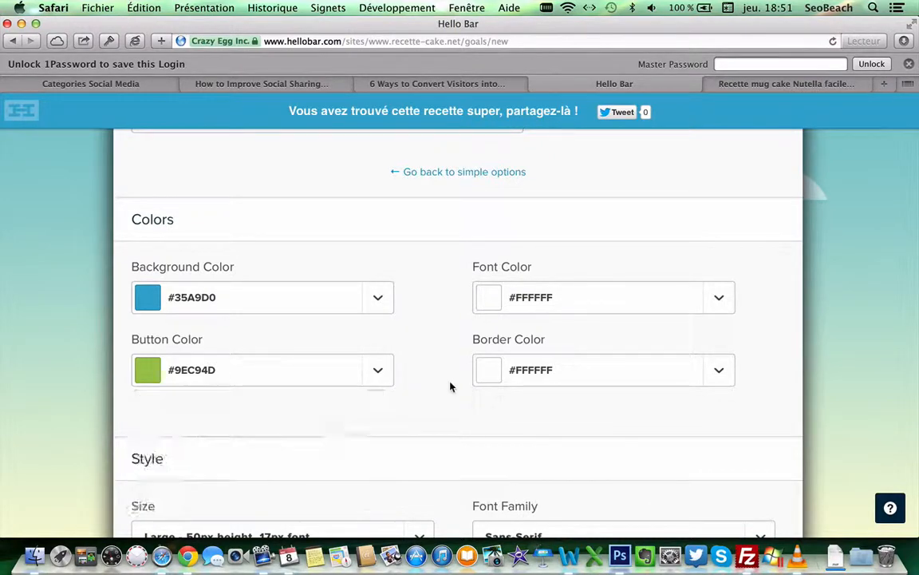
{"action": "scroll", "coordinate": [374, 323], "scroll_direction": "up", "scroll_amount": 3}
{"action": "scroll", "coordinate": [374, 323], "scroll_direction": "down", "scroll_amount": 6}
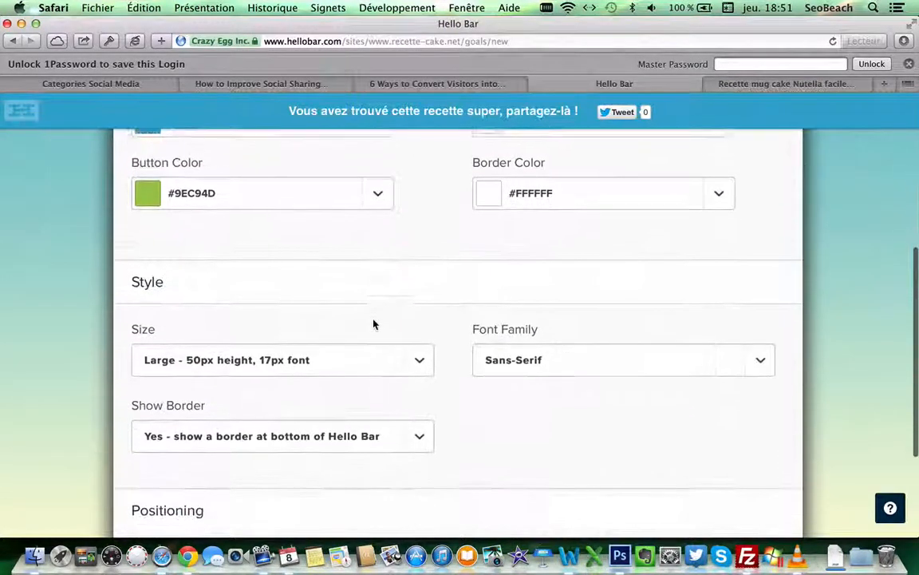
{"action": "scroll", "coordinate": [373, 323], "scroll_direction": "down", "scroll_amount": 3}
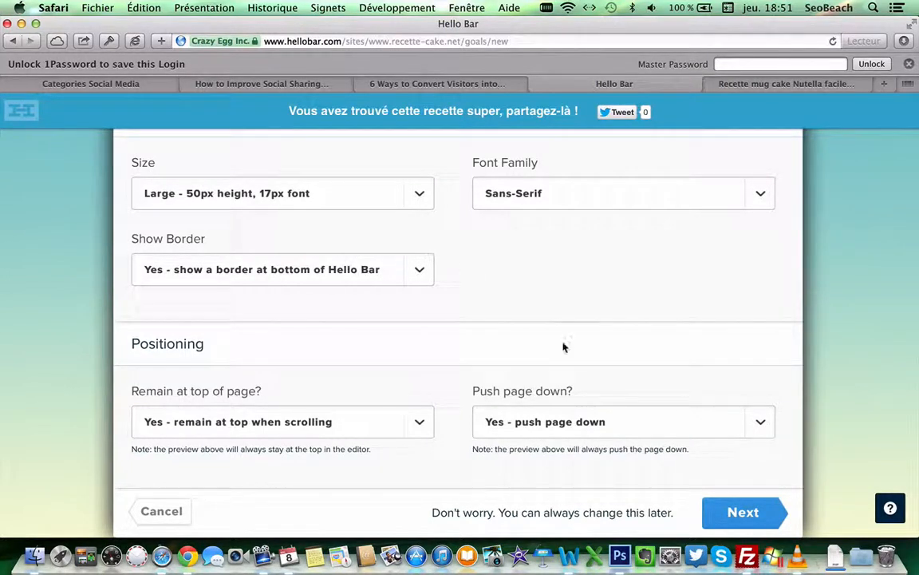
{"action": "left_click", "coordinate": [744, 523]}
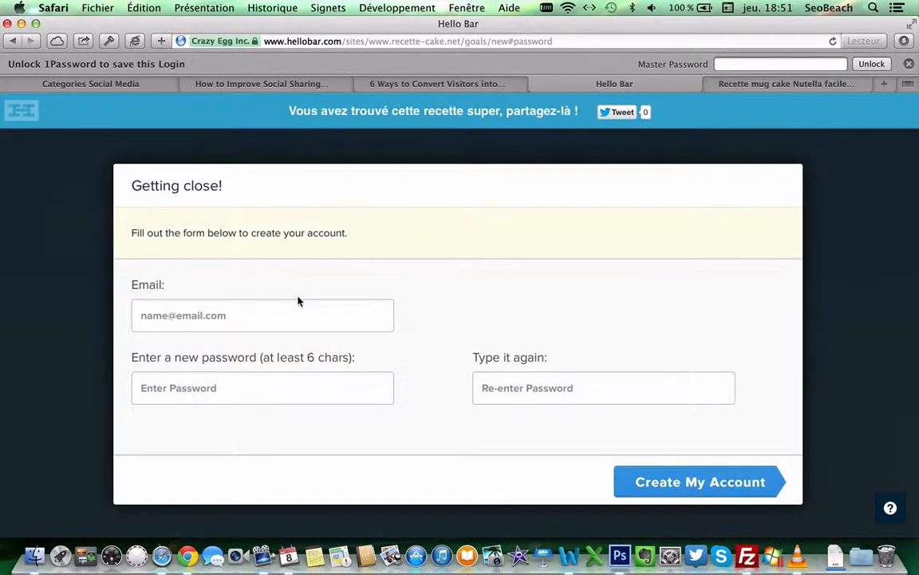
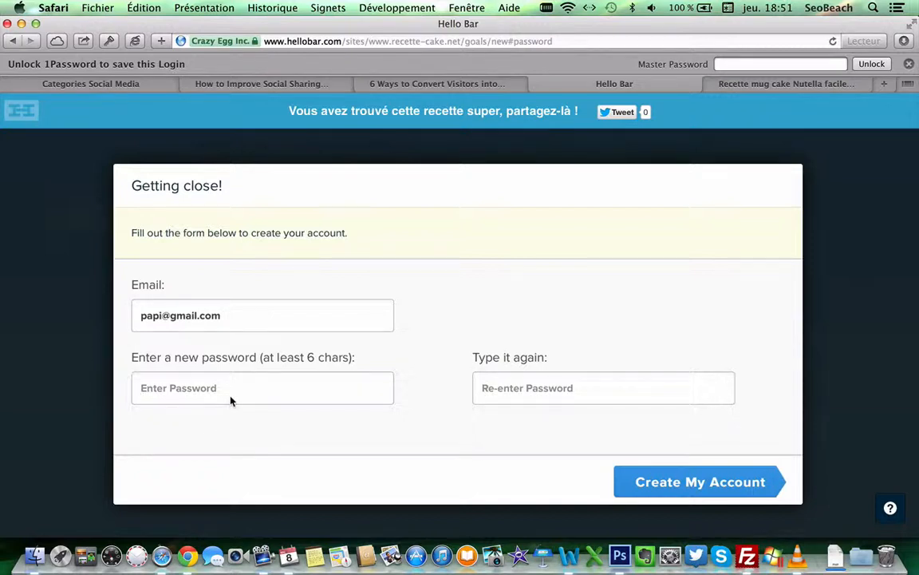
Step: Enter the sign-up e-mail address, a password and its confirmation, then create the account
{"action": "type", "text": "••••••••"}
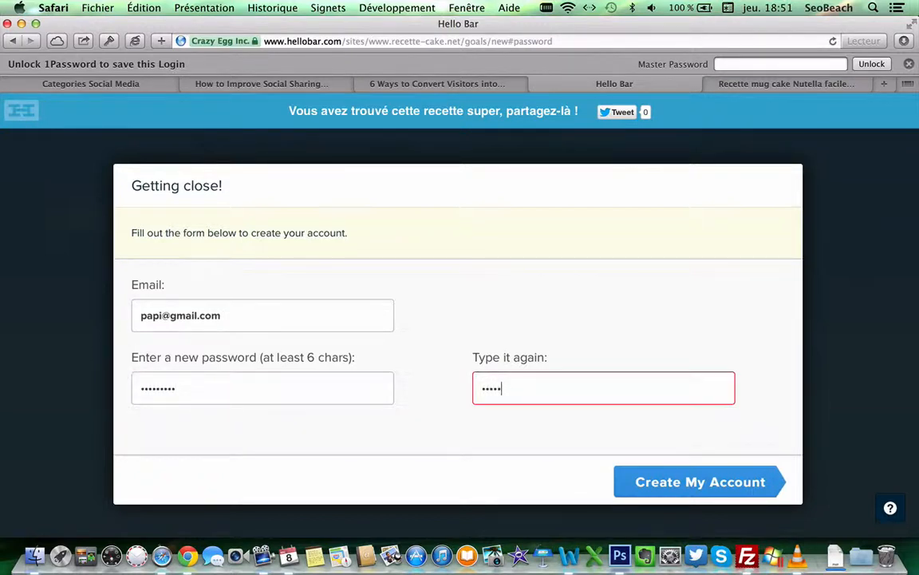
{"action": "type", "text": "•••••••"}
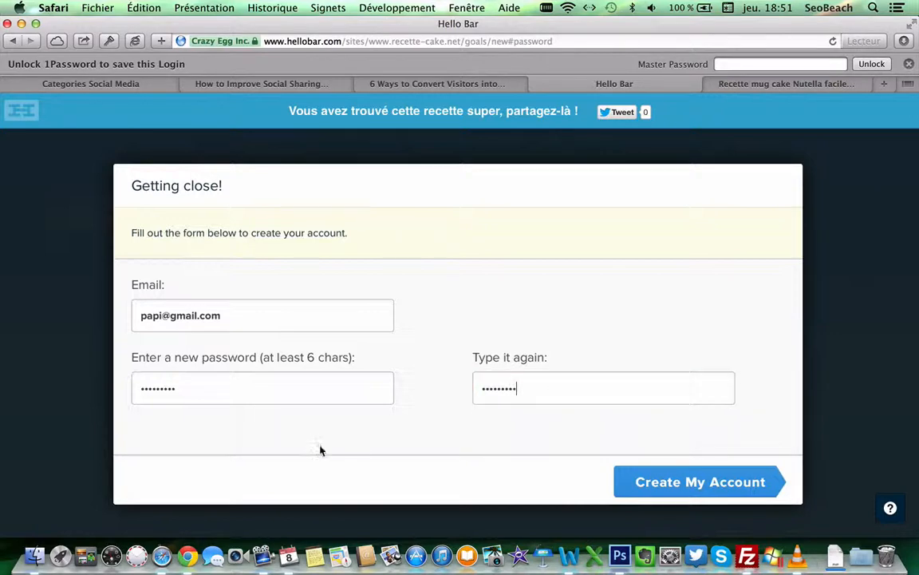
{"action": "left_click", "coordinate": [677, 483]}
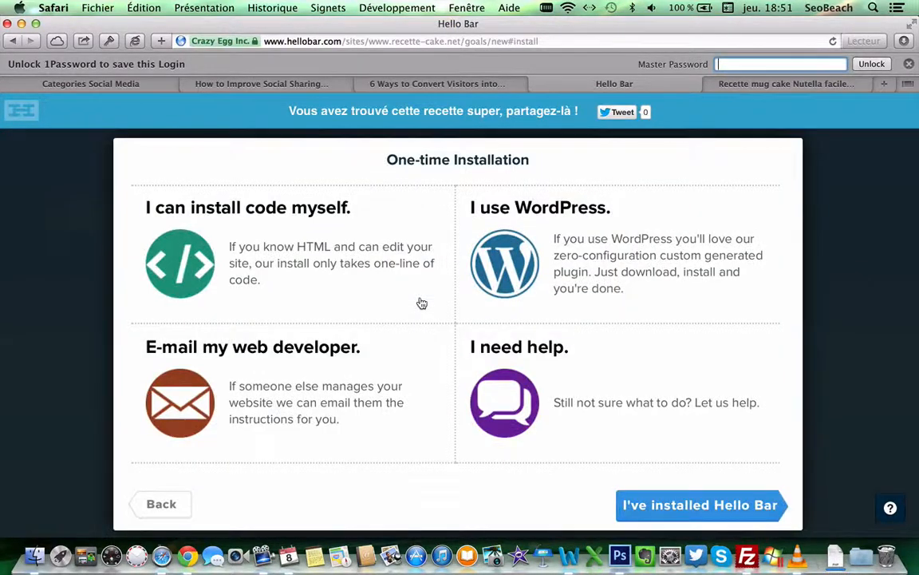
Step: Pick 'I use WordPress', download hellobar_wp_plugin.zip, and close the blank tab it opens
{"action": "left_click", "coordinate": [533, 240]}
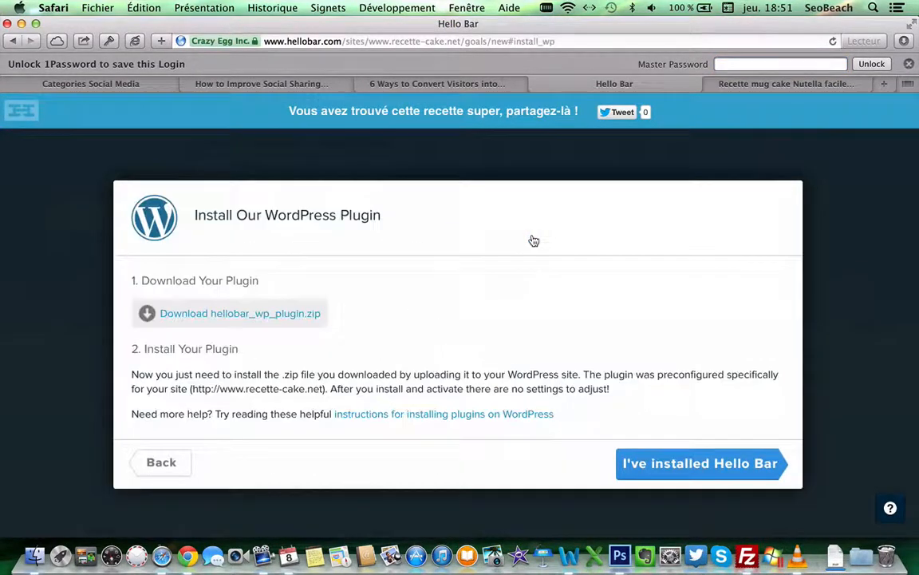
{"action": "left_click", "coordinate": [225, 315]}
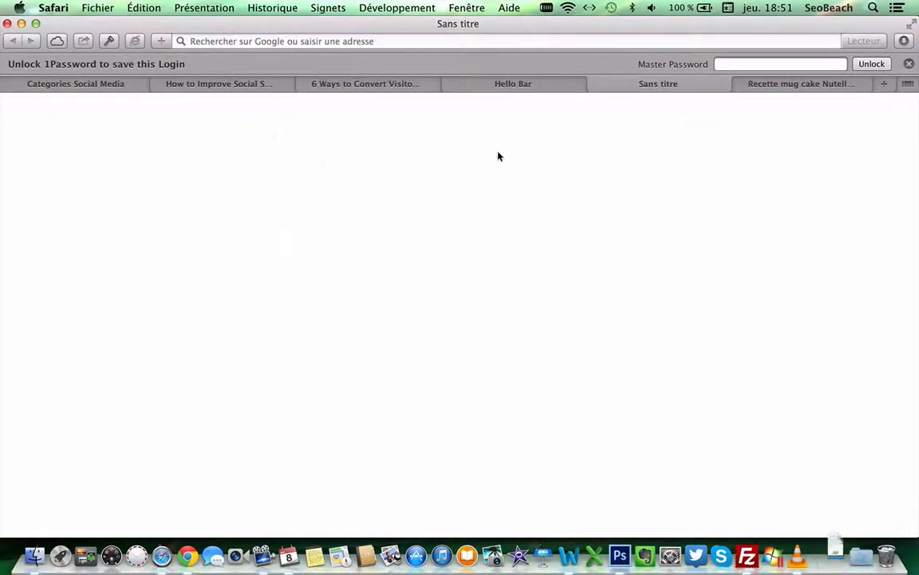
{"action": "left_click", "coordinate": [594, 85]}
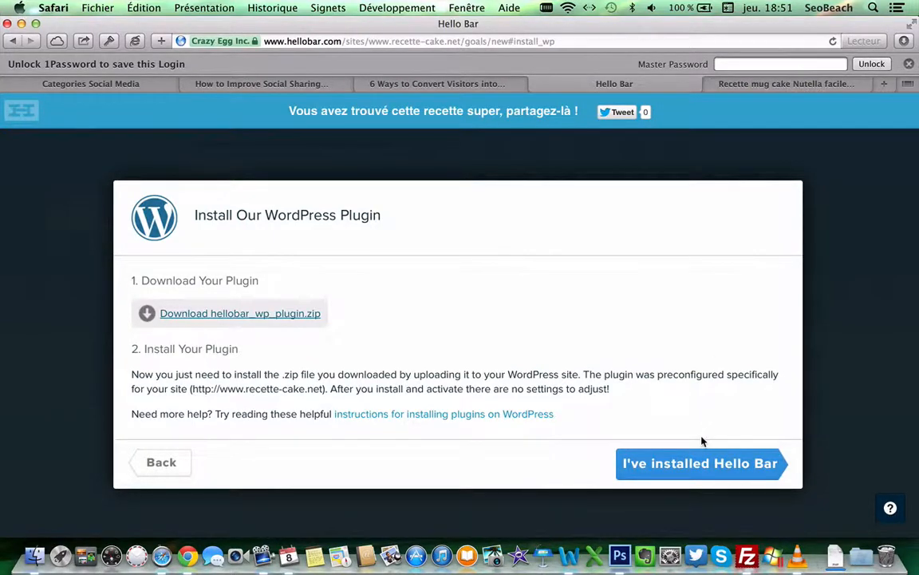
Step: Connect FileZilla to the saved metech-fr site from the Site Manager
{"action": "left_click", "coordinate": [741, 530]}
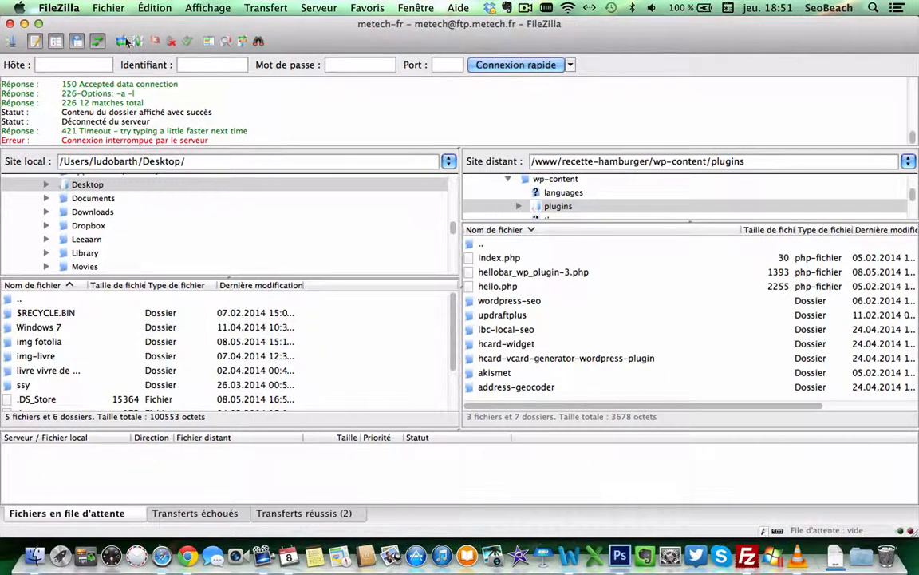
{"action": "left_click", "coordinate": [109, 8]}
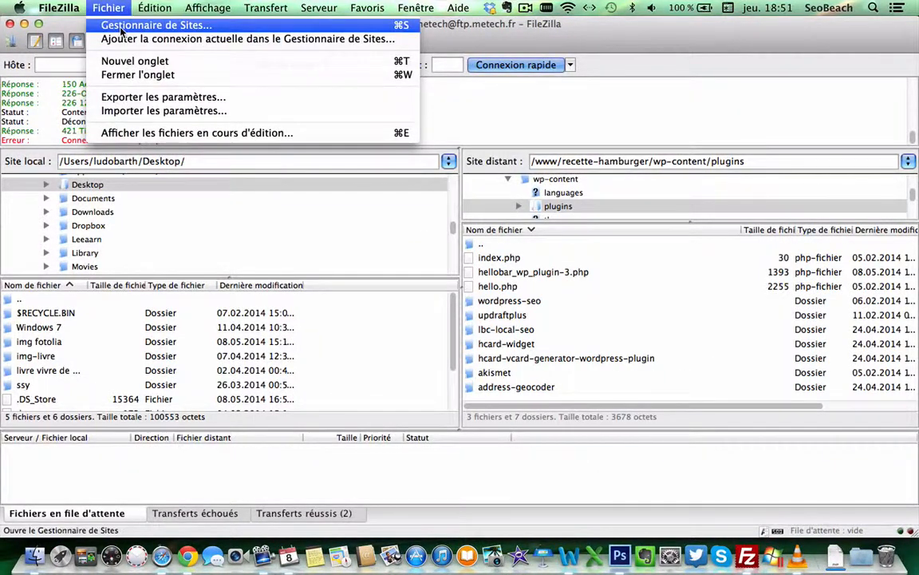
{"action": "left_click", "coordinate": [122, 27]}
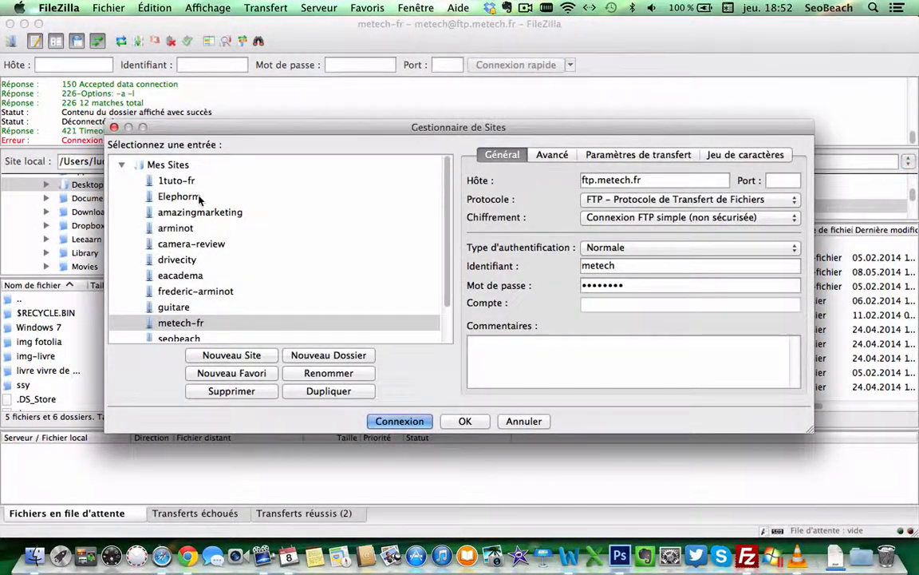
{"action": "left_click", "coordinate": [402, 421]}
{"action": "left_click", "coordinate": [433, 310]}
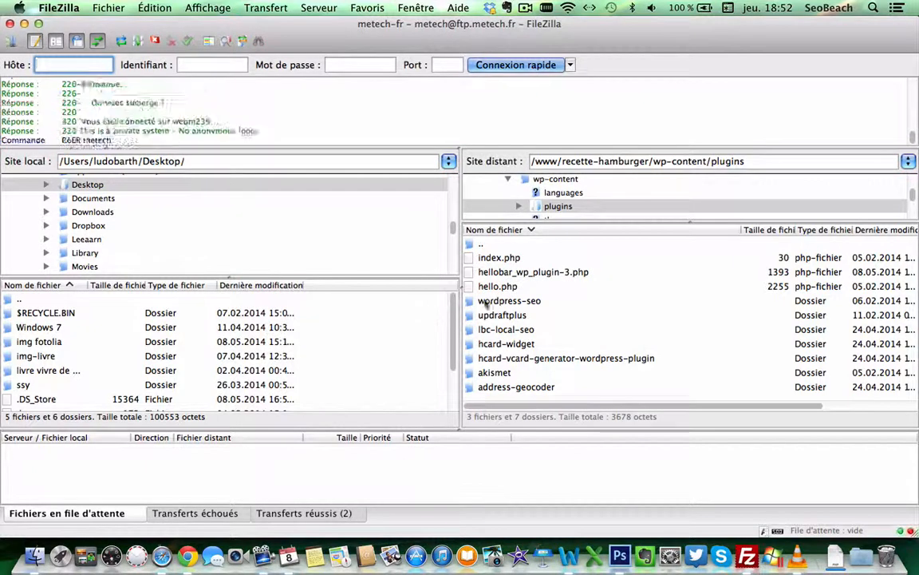
Step: Browse the remote server to /www/recette-cake/wp-content/plugins
{"action": "double_click", "coordinate": [474, 314]}
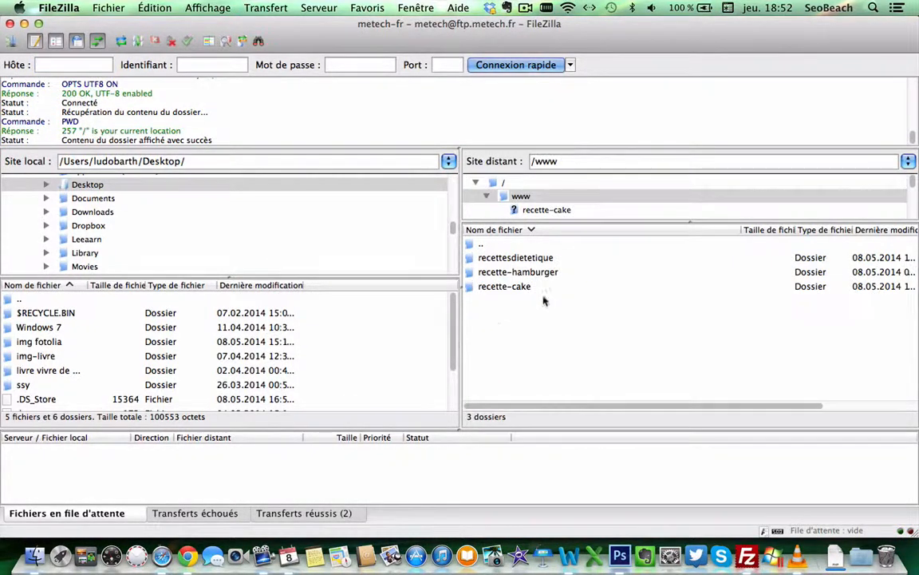
{"action": "double_click", "coordinate": [504, 287]}
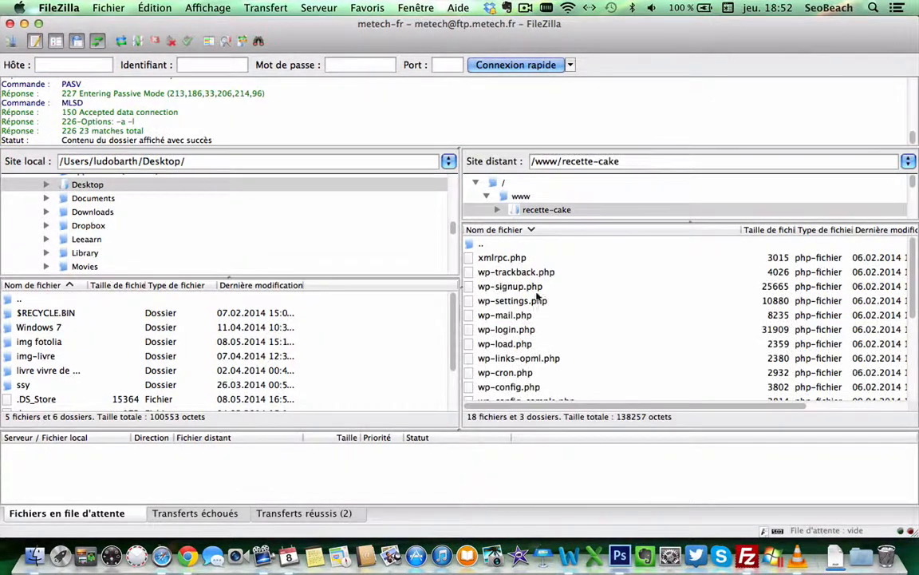
{"action": "scroll", "coordinate": [537, 297], "scroll_direction": "down", "scroll_amount": 5}
{"action": "double_click", "coordinate": [502, 375]}
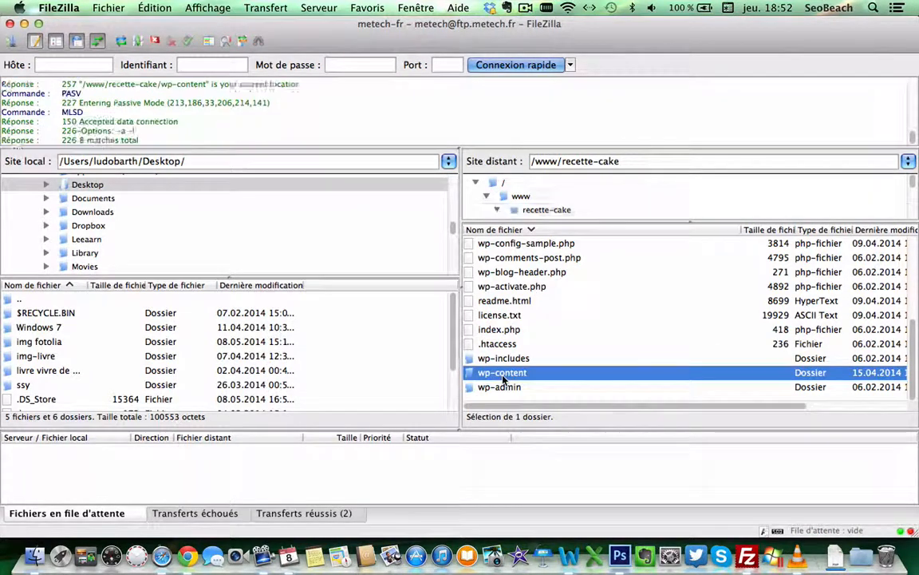
{"action": "double_click", "coordinate": [496, 372]}
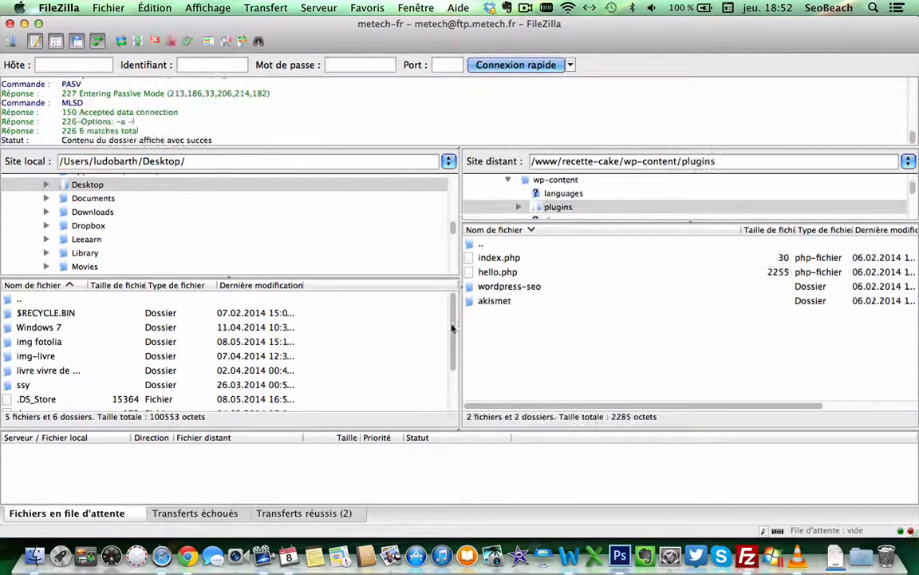
Step: Drag hellobar_wp_plugin-4.php from Downloads into the remote plugins folder, then close Finder
{"action": "left_click", "coordinate": [35, 551]}
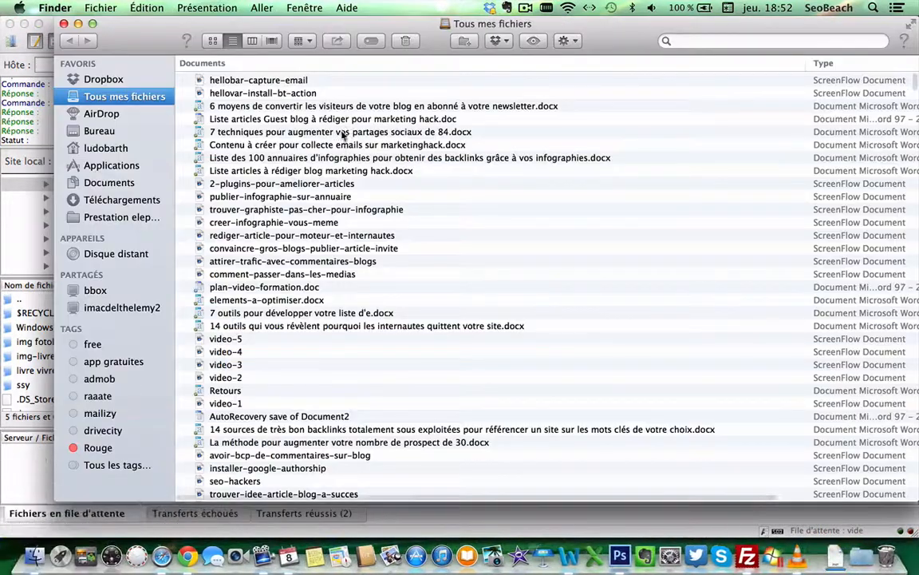
{"action": "left_click", "coordinate": [120, 199]}
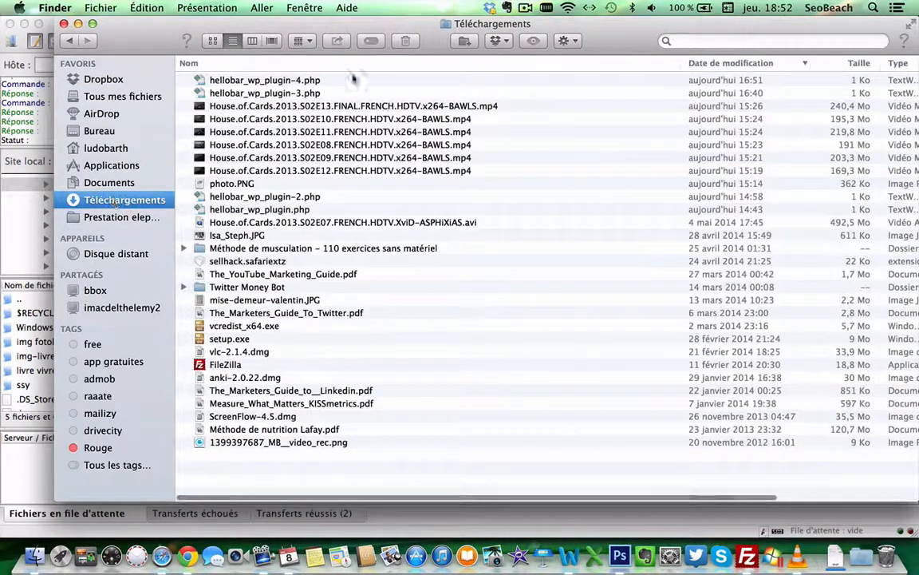
{"action": "left_click", "coordinate": [254, 78]}
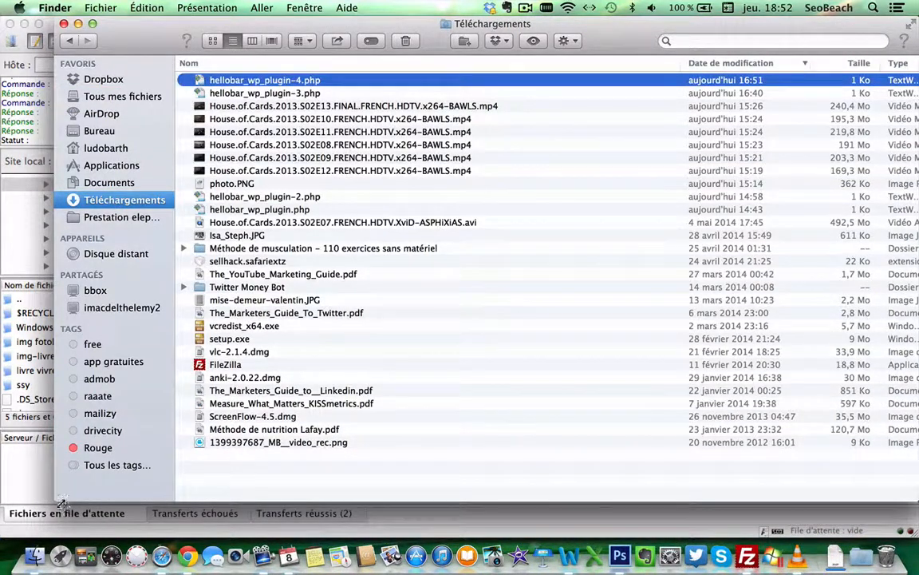
{"action": "left_click_drag", "start_coordinate": [58, 499], "coordinate": [590, 236]}
{"action": "left_click_drag", "start_coordinate": [742, 80], "coordinate": [505, 382]}
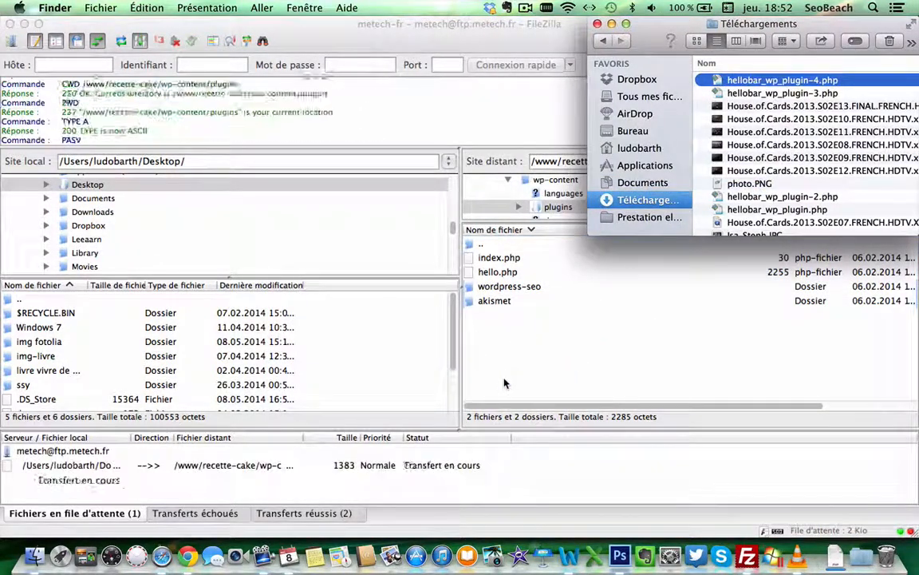
{"action": "left_click", "coordinate": [597, 24]}
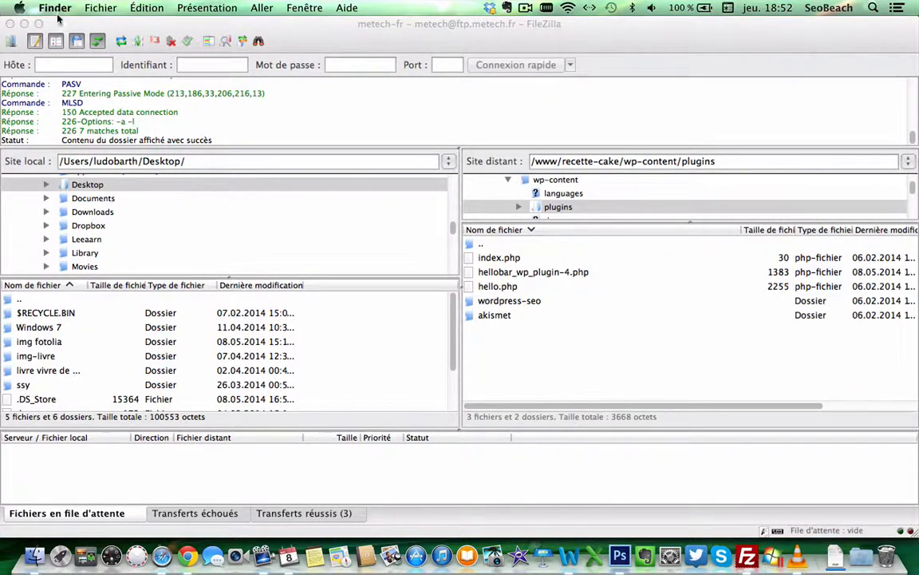
Step: Quit FileZilla
{"action": "left_click", "coordinate": [61, 25]}
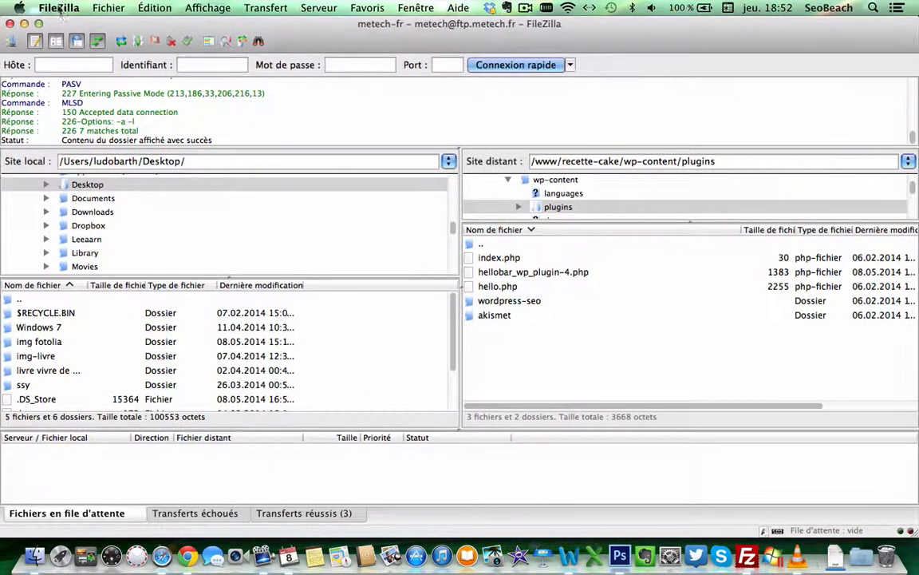
{"action": "left_click", "coordinate": [59, 8]}
{"action": "left_click", "coordinate": [94, 143]}
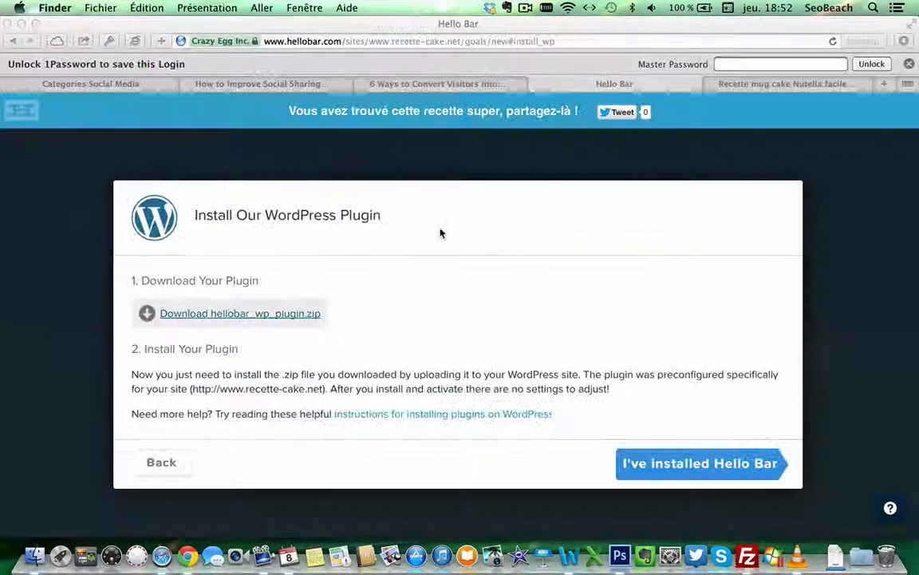
Step: Log in to recette-cake.net's /wp-admin/ with 'stay logged in' checked
{"action": "left_click", "coordinate": [762, 86]}
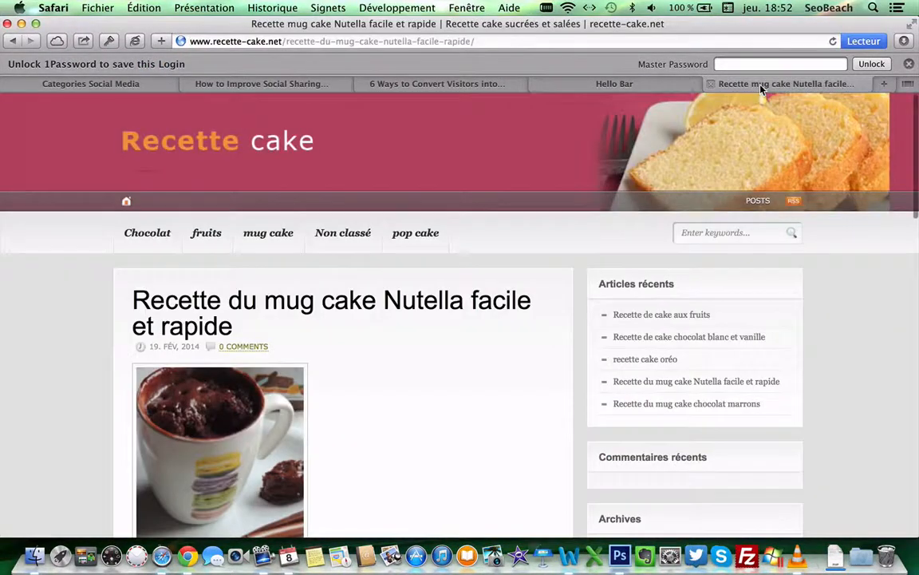
{"action": "left_click", "coordinate": [523, 40]}
{"action": "left_click_drag", "start_coordinate": [523, 40], "coordinate": [318, 40]}
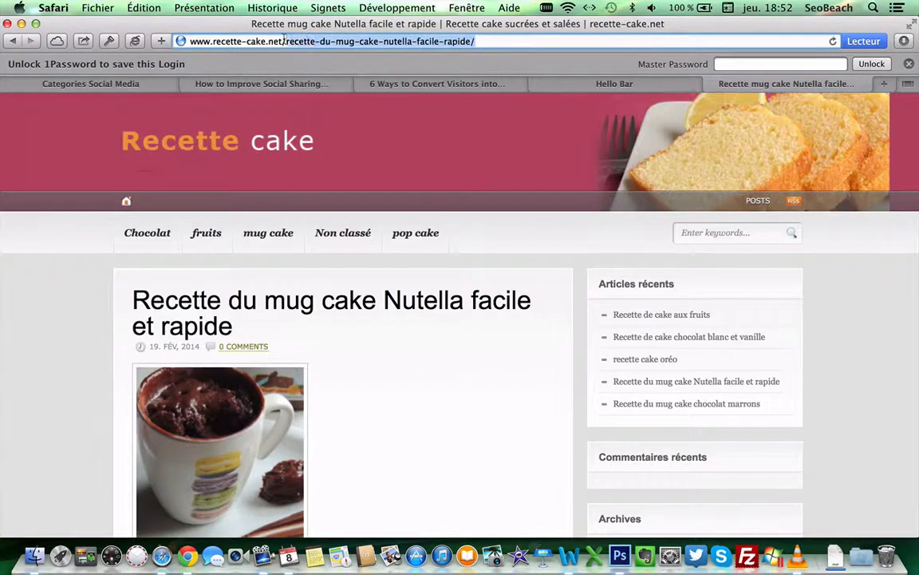
{"action": "type", "text": "/wp-ad"}
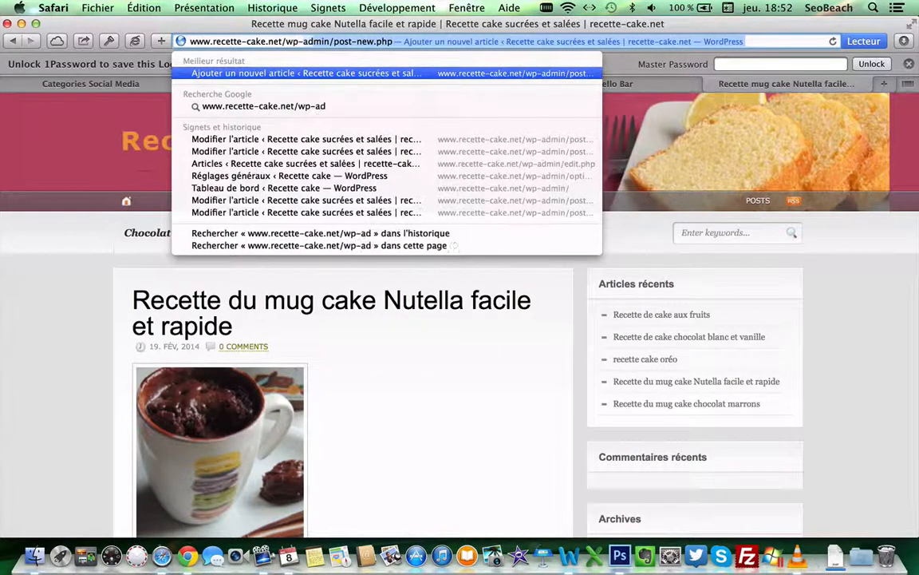
{"action": "type", "text": "min/"}
{"action": "key", "text": "Return"}
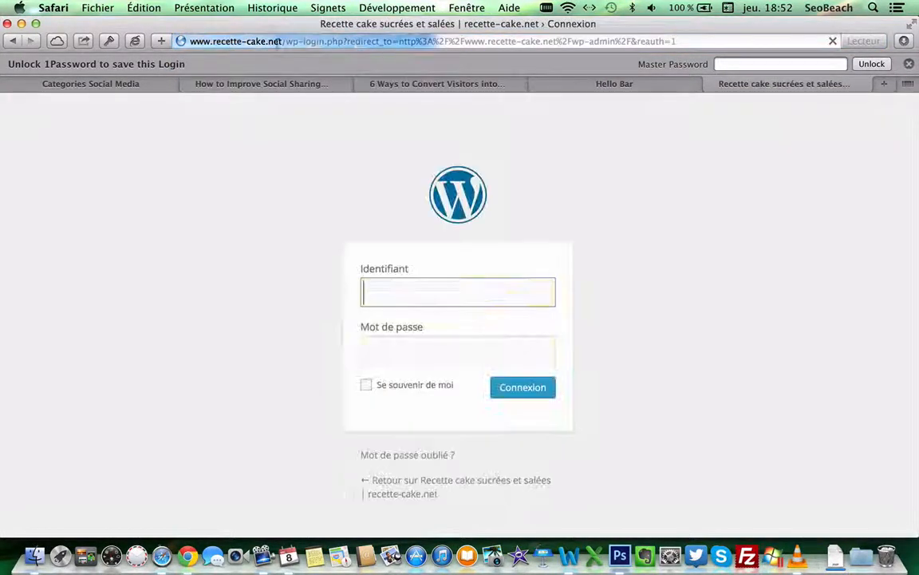
{"action": "left_click", "coordinate": [366, 385]}
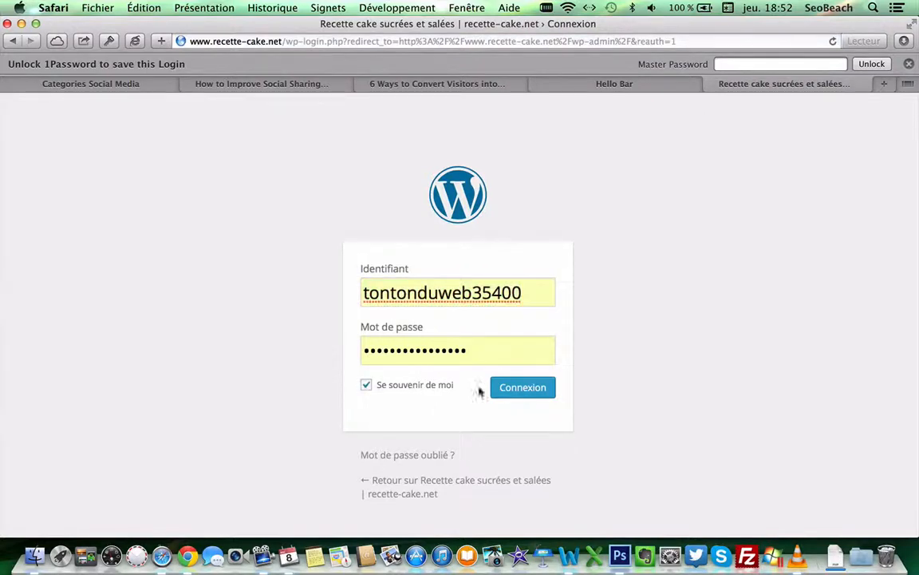
{"action": "left_click", "coordinate": [507, 389]}
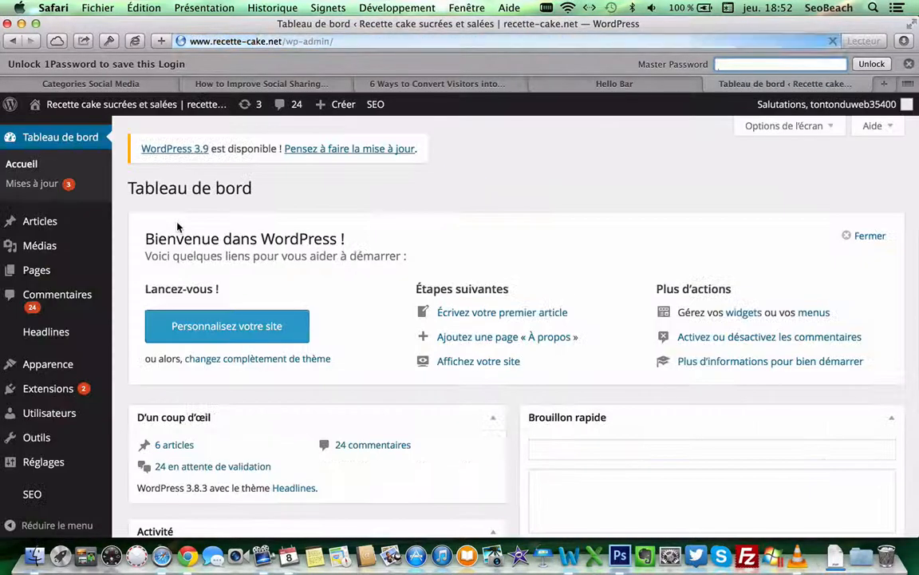
Step: Activate Hello Bar (Official) in Plugins and confirm "I've installed Hello Bar"
{"action": "left_click", "coordinate": [78, 399]}
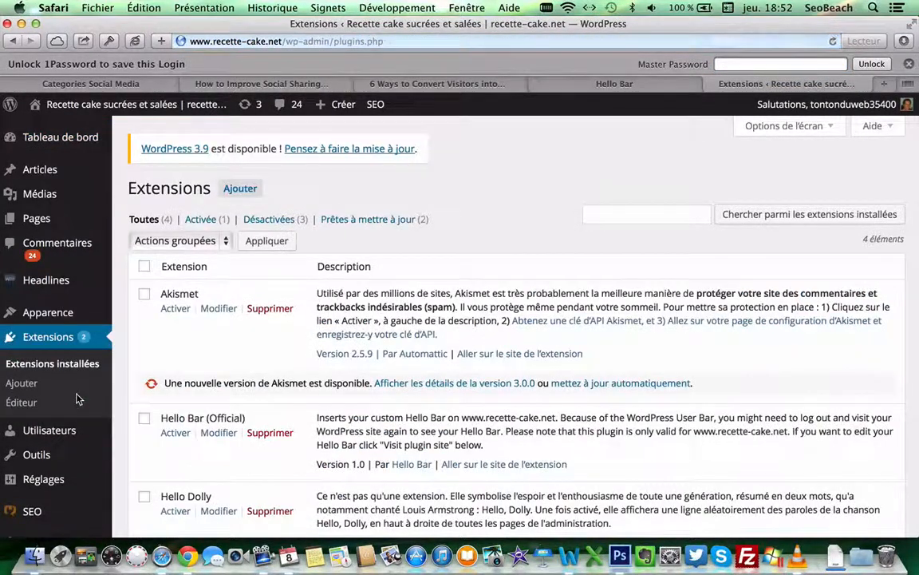
{"action": "scroll", "coordinate": [241, 361], "scroll_direction": "down", "scroll_amount": 2}
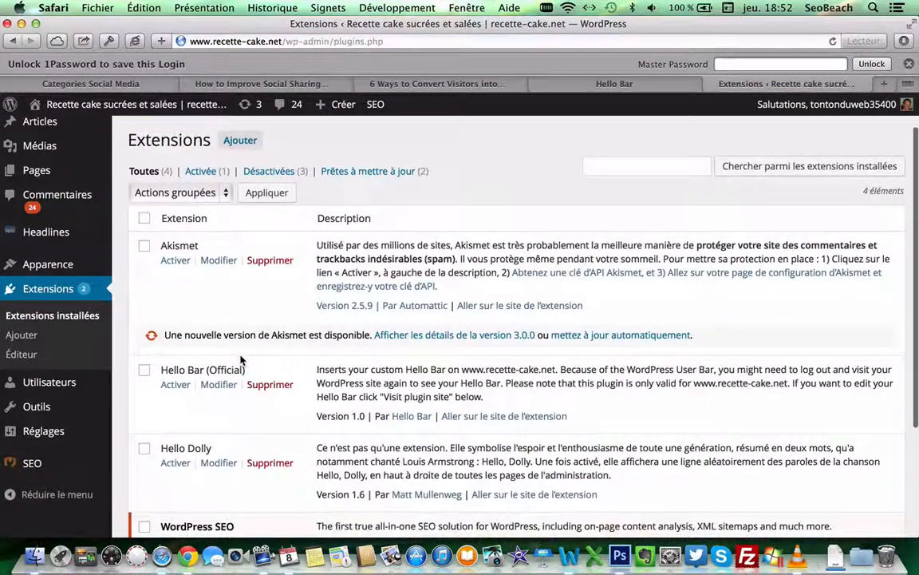
{"action": "left_click", "coordinate": [174, 385]}
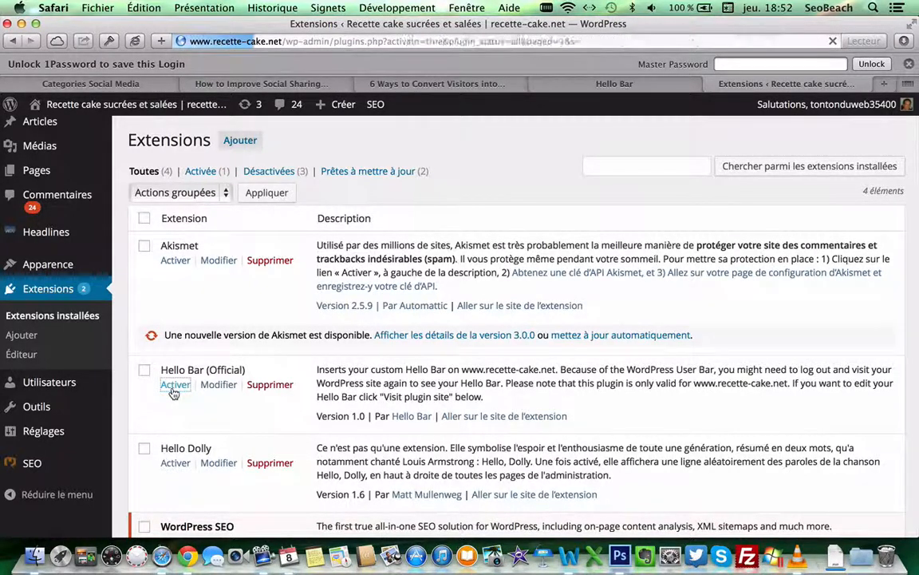
{"action": "left_click", "coordinate": [598, 87]}
{"action": "left_click", "coordinate": [672, 464]}
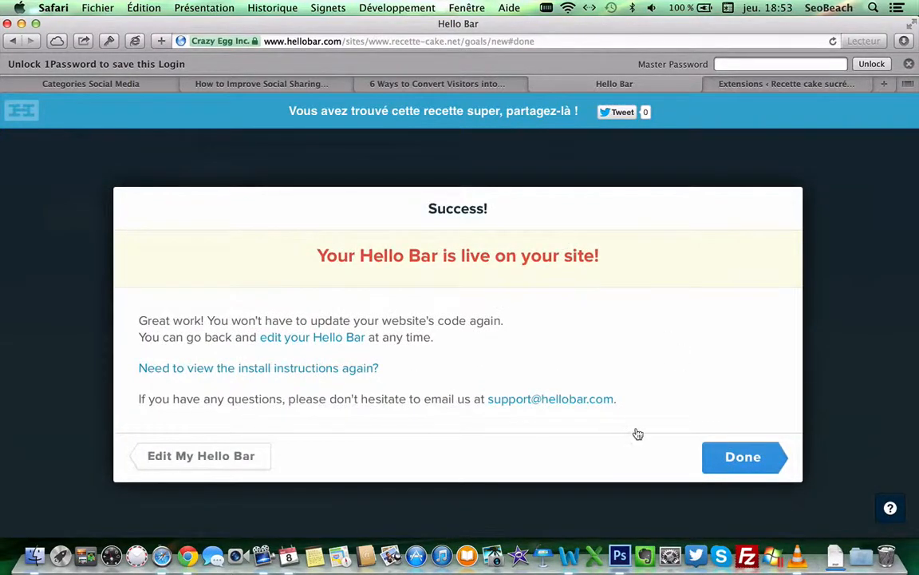
Step: Finish the Hello Bar setup with Done and log out of WordPress
{"action": "left_click", "coordinate": [733, 457]}
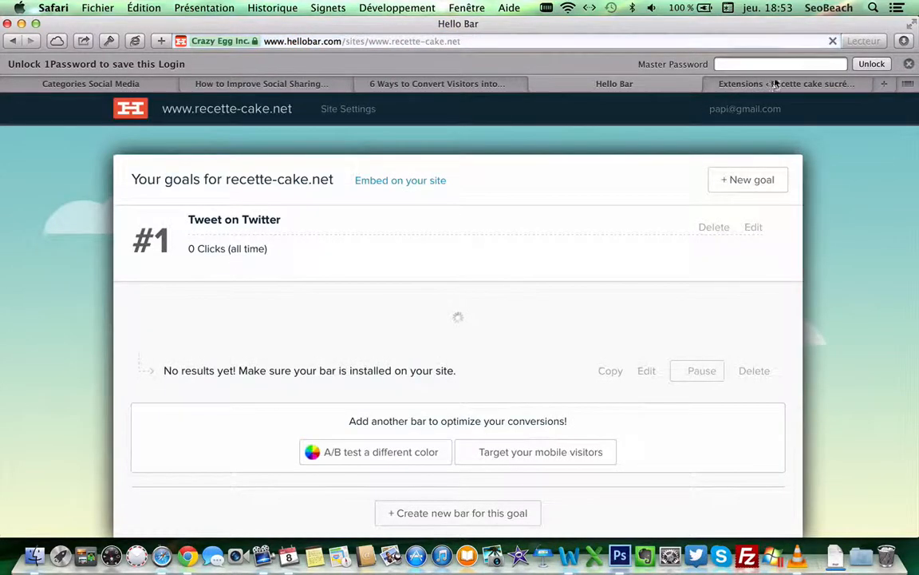
{"action": "left_click", "coordinate": [771, 84]}
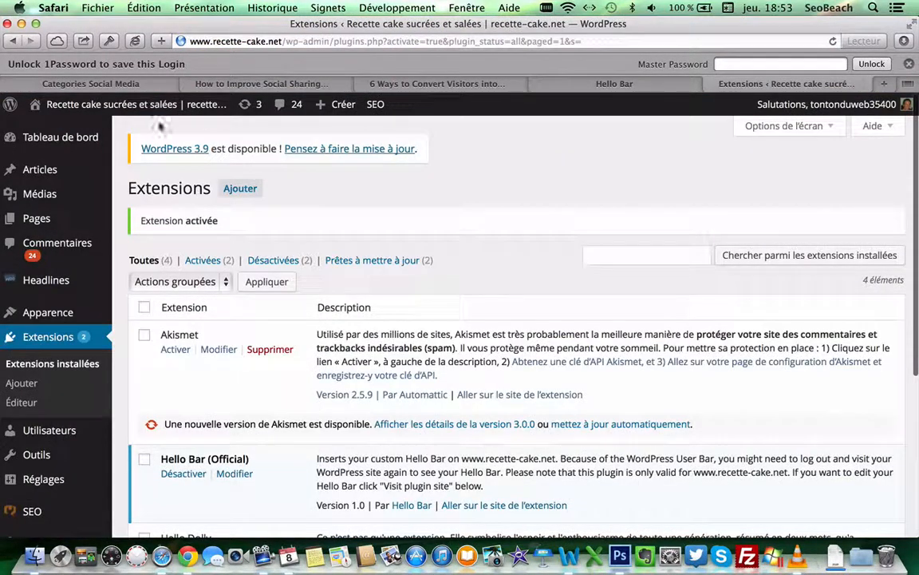
{"action": "mouse_move", "coordinate": [830, 104]}
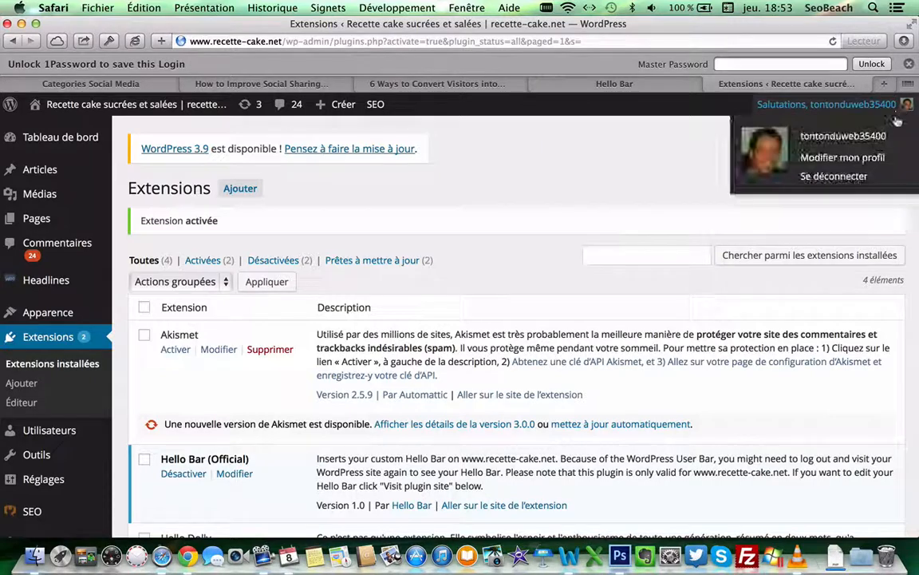
{"action": "left_click", "coordinate": [842, 176]}
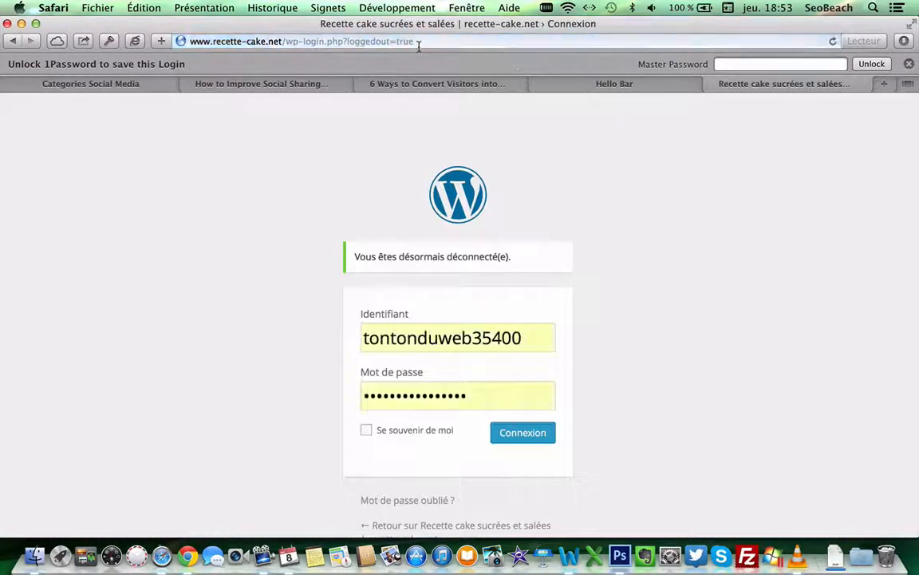
Step: Load the recette-cake.net homepage to see the bar, then return to Hello Bar's goals dashboard
{"action": "left_click", "coordinate": [442, 41]}
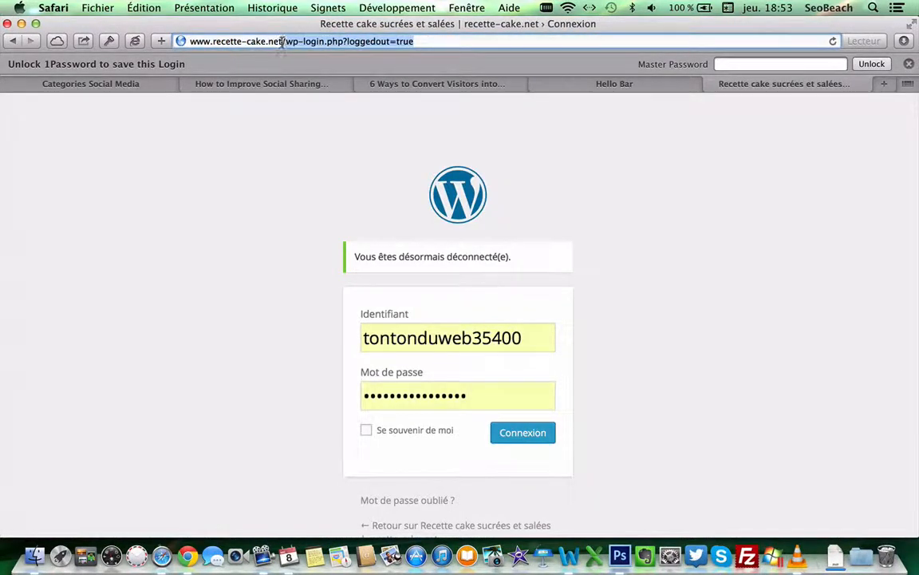
{"action": "key", "text": "BackSpace"}
{"action": "key", "text": "Return"}
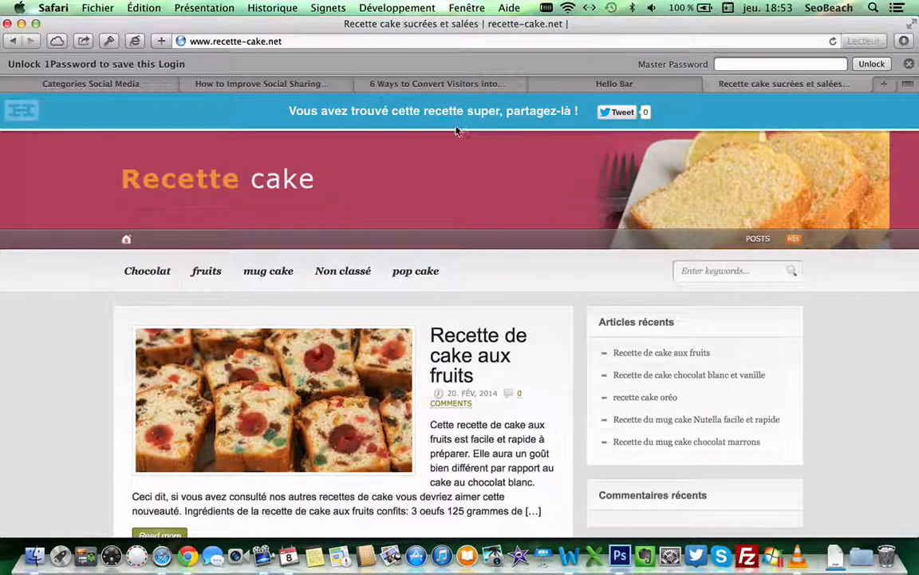
{"action": "left_click", "coordinate": [566, 83]}
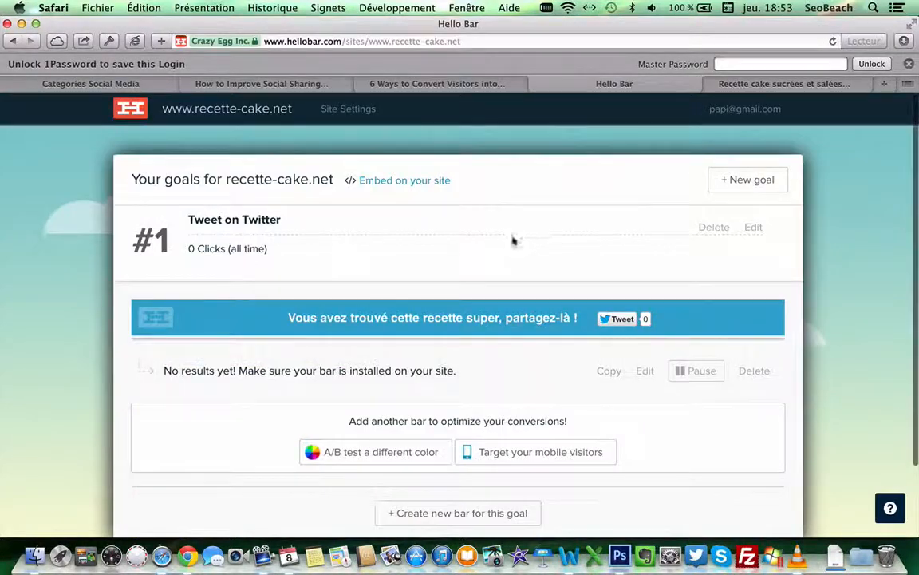
{"action": "scroll", "coordinate": [537, 233], "scroll_direction": "down", "scroll_amount": 2}
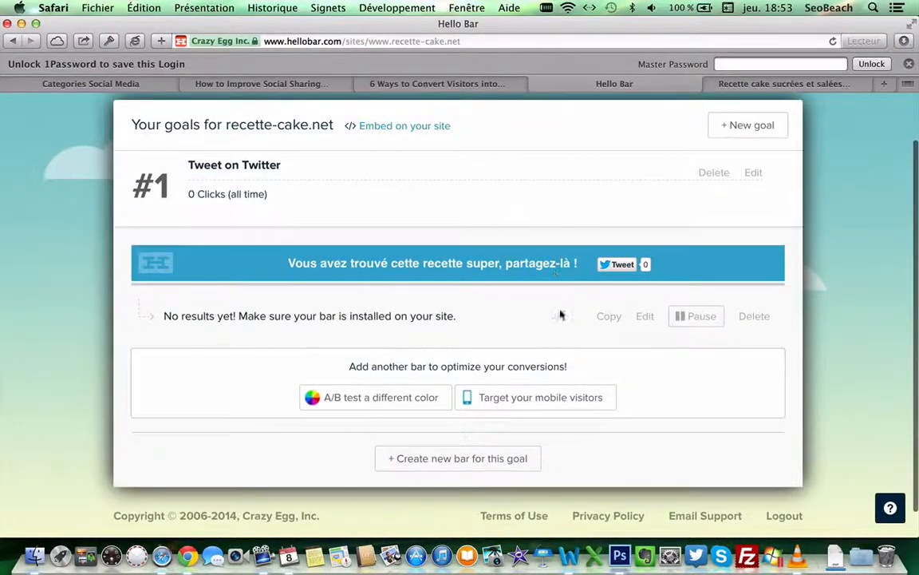
Step: Edit the Tweet bar, open Customize look and feel, and select the #FFFFFF Border Color field
{"action": "left_click", "coordinate": [645, 318]}
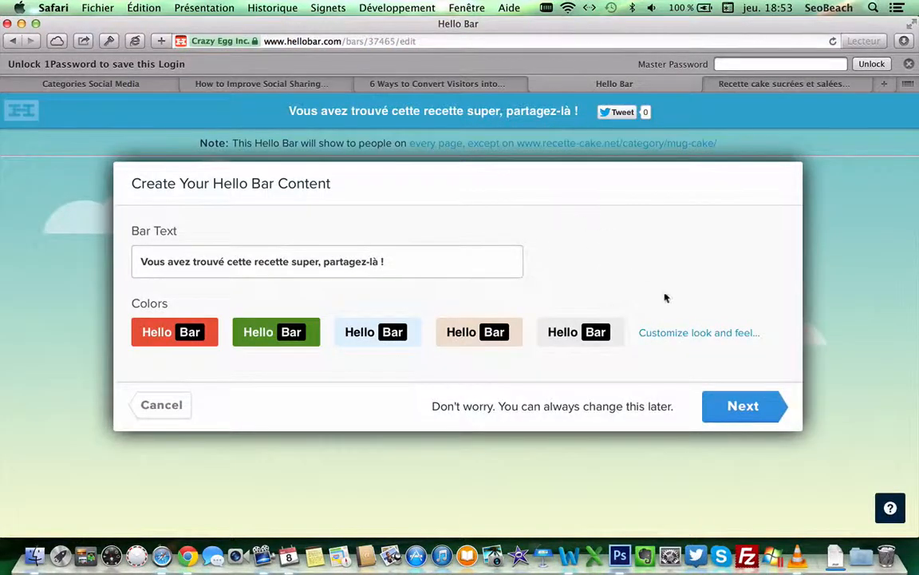
{"action": "left_click", "coordinate": [669, 334]}
{"action": "scroll", "coordinate": [525, 311], "scroll_direction": "down", "scroll_amount": 5}
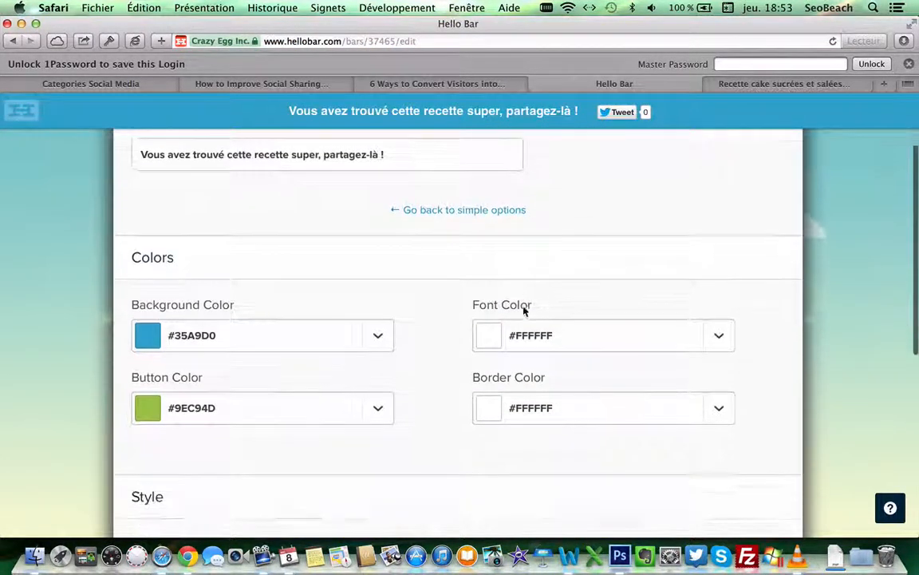
{"action": "left_click", "coordinate": [561, 389]}
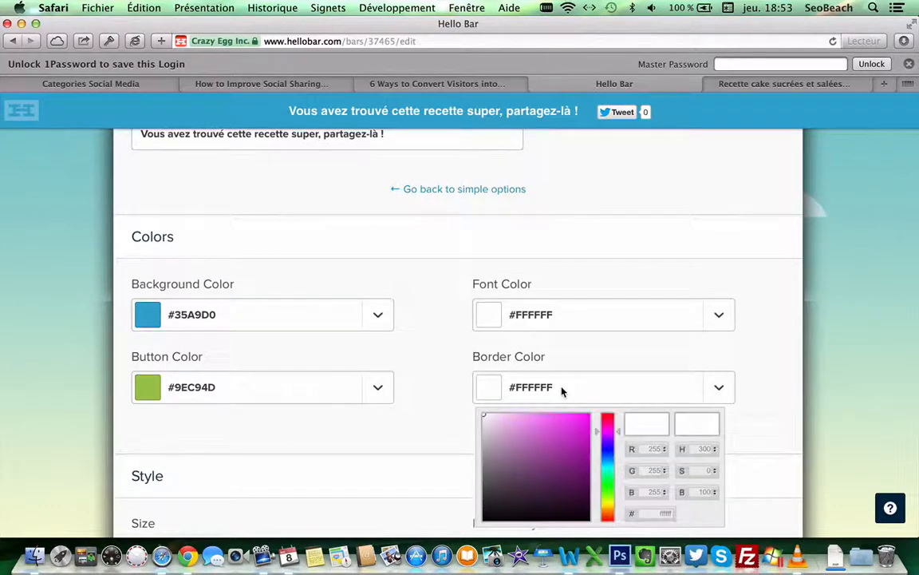
{"action": "scroll", "coordinate": [624, 401], "scroll_direction": "down", "scroll_amount": 3}
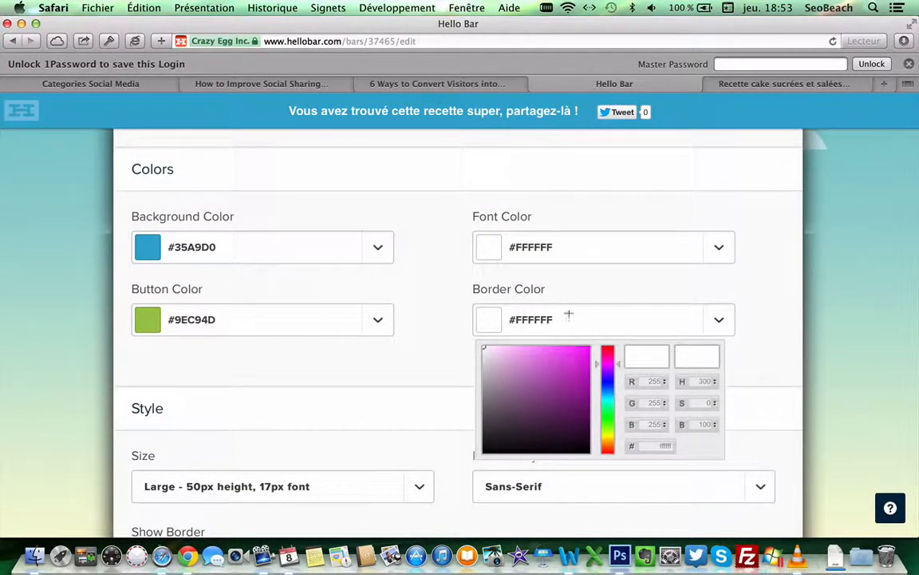
{"action": "left_click", "coordinate": [620, 550]}
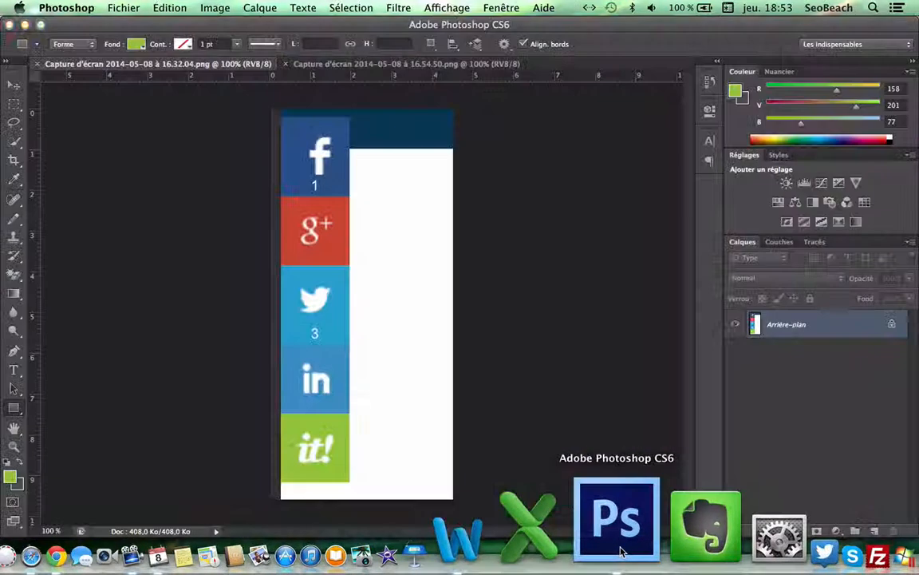
Step: Eyedrop the Twitter tile's blue, select hex 35a9d0, and bring the Hello Bar editor back
{"action": "left_click", "coordinate": [11, 476]}
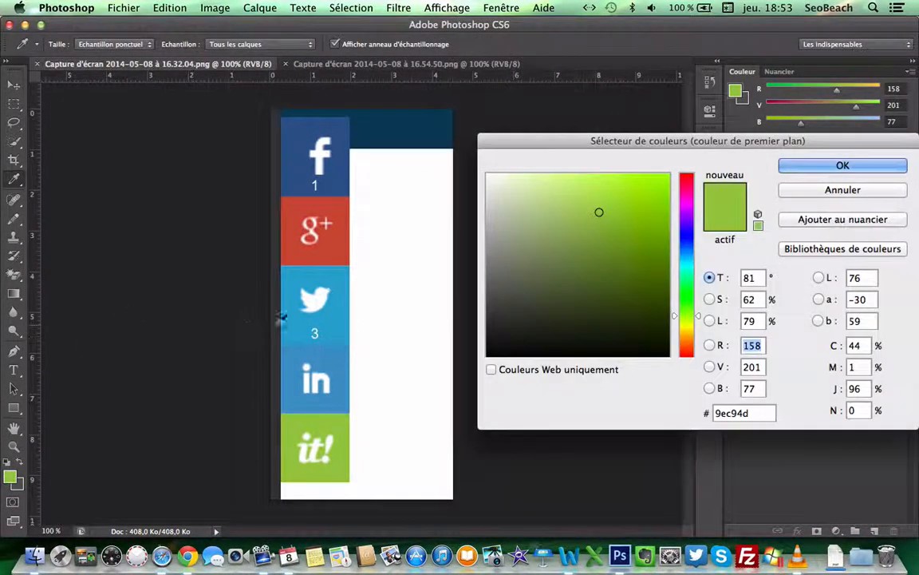
{"action": "left_click", "coordinate": [304, 318]}
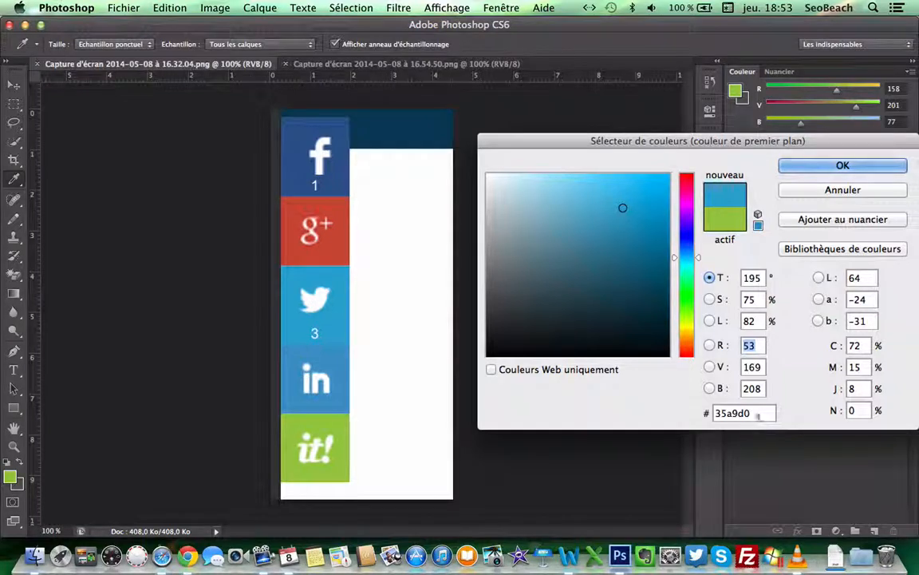
{"action": "double_click", "coordinate": [758, 412]}
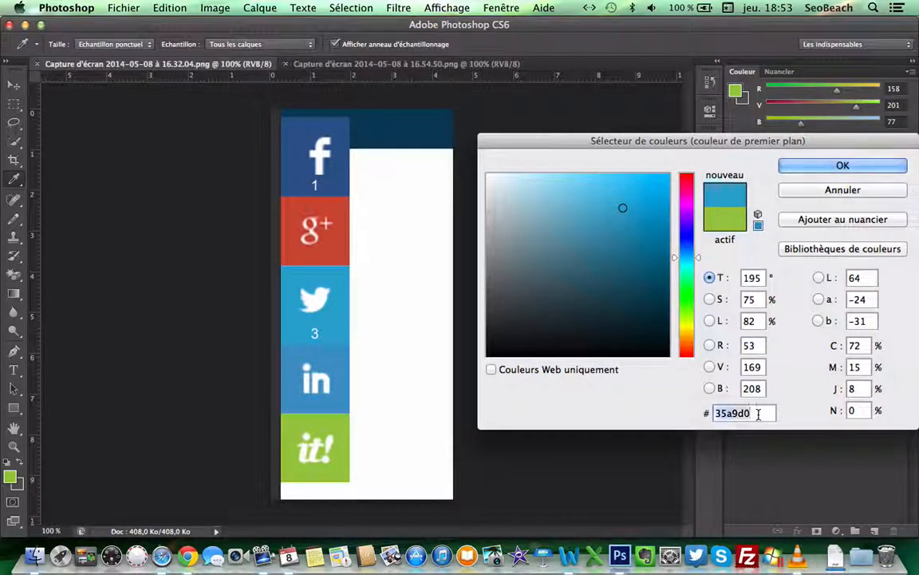
{"action": "left_click", "coordinate": [817, 167]}
{"action": "key", "text": "ctrl+Up"}
{"action": "left_click", "coordinate": [659, 197]}
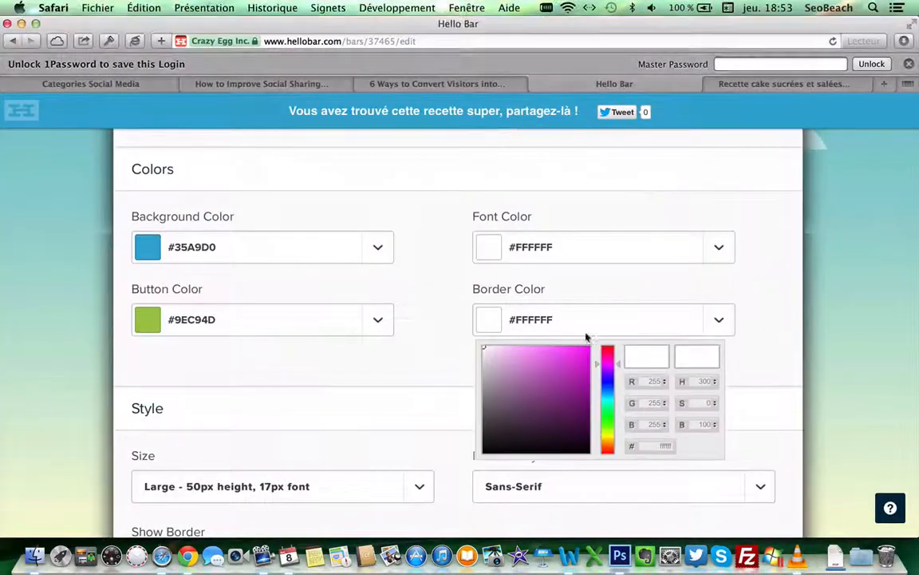
Step: Change the bar's border colour to blue #35A9D0
{"action": "double_click", "coordinate": [665, 446]}
{"action": "type", "text": "35A9D0"}
{"action": "left_click", "coordinate": [765, 337]}
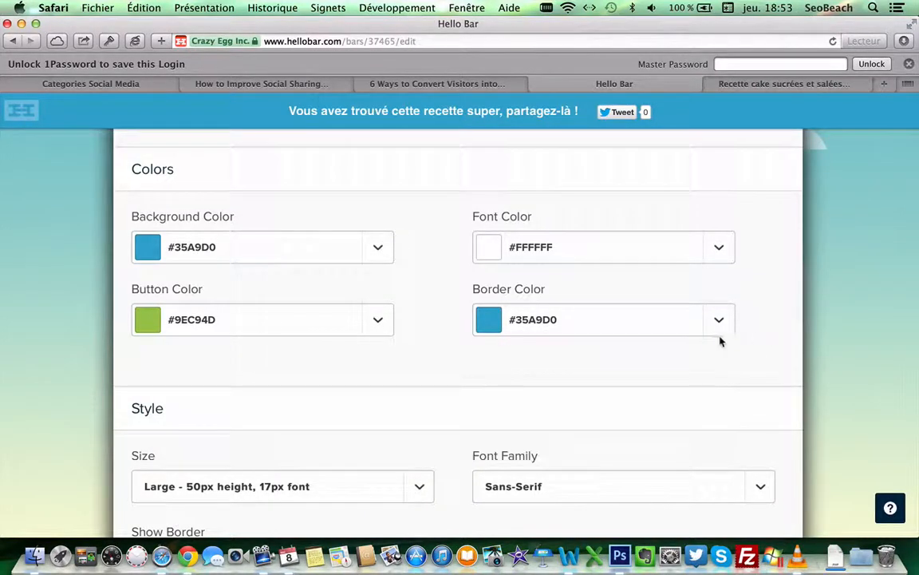
Step: Set Show Border to 'No - do not show a border' and save the bar
{"action": "scroll", "coordinate": [441, 343], "scroll_direction": "down", "scroll_amount": 5}
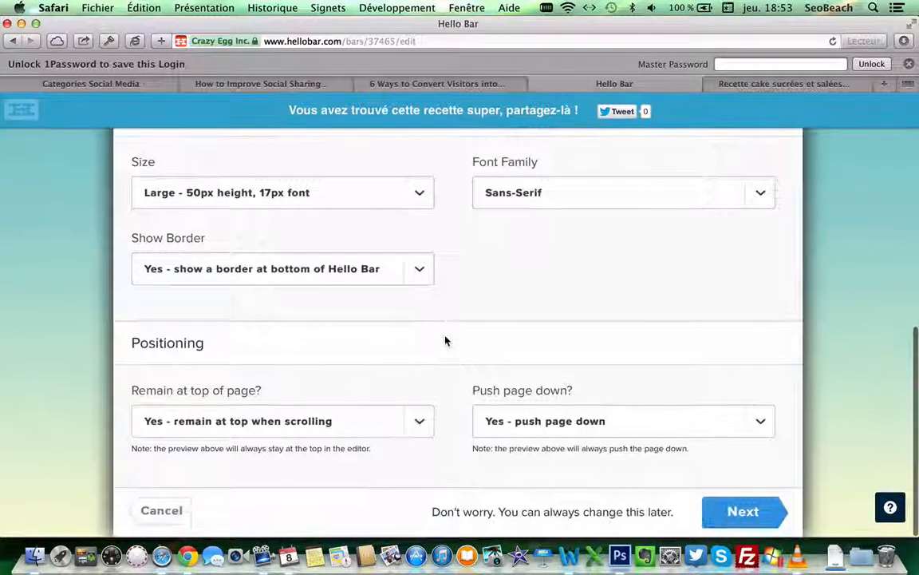
{"action": "left_click", "coordinate": [283, 289]}
{"action": "left_click", "coordinate": [227, 348]}
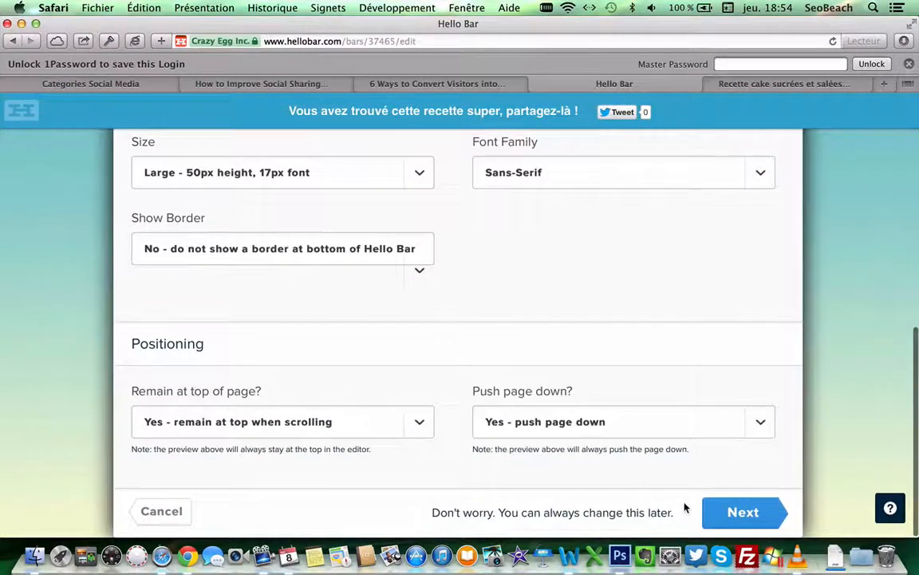
{"action": "left_click", "coordinate": [719, 511]}
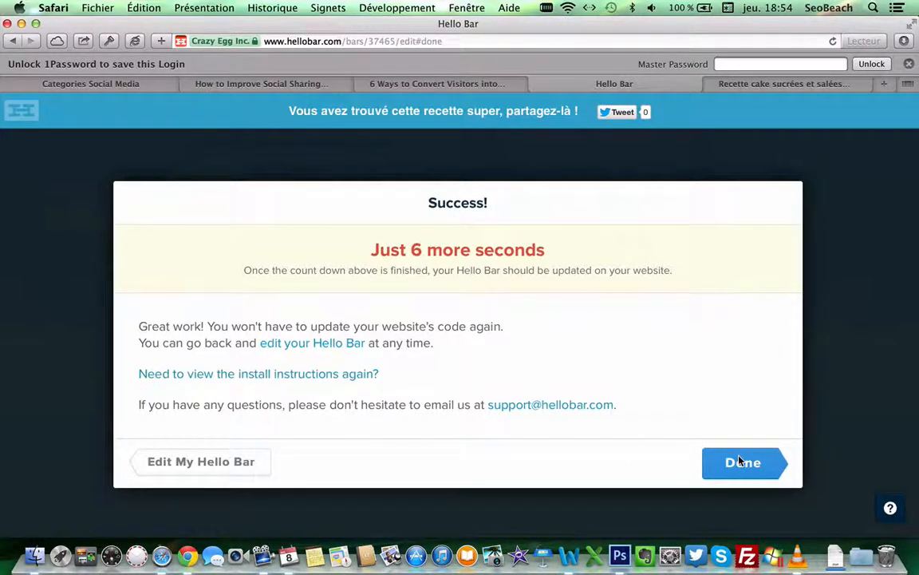
Step: Dismiss the success dialog and view the blue bar on the recette-cake.net homepage
{"action": "left_click", "coordinate": [733, 464]}
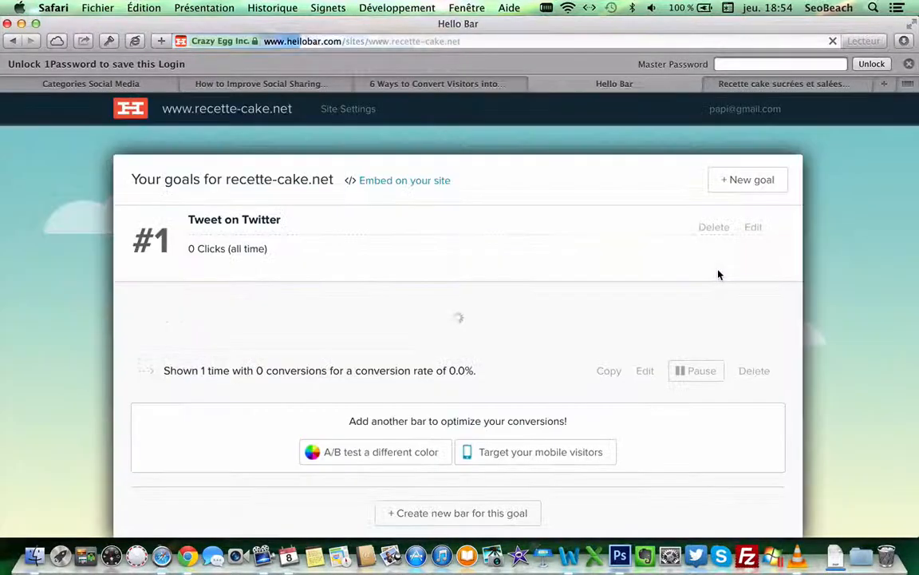
{"action": "left_click", "coordinate": [751, 84]}
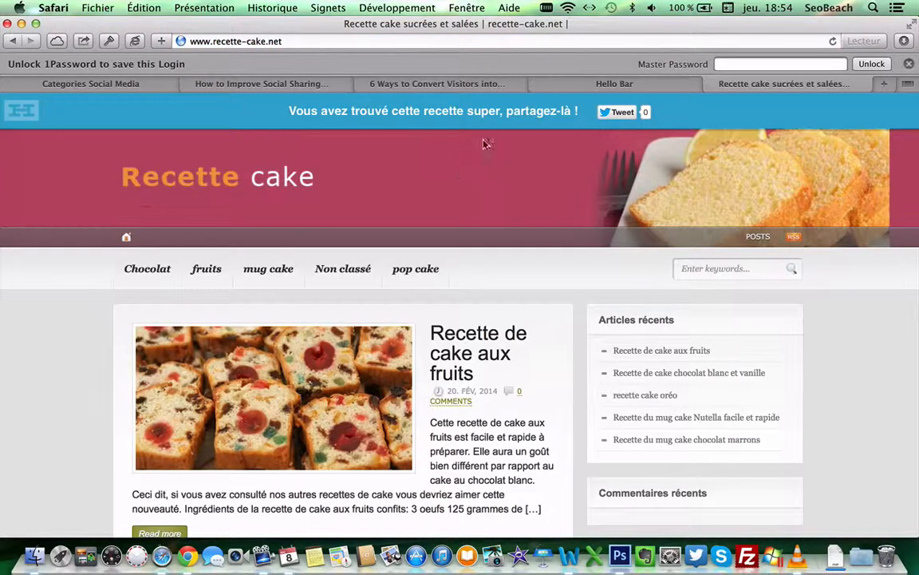
Step: Test the bar's Tweet button to open the prefilled cupcake recipe share popup
{"action": "left_click", "coordinate": [623, 113]}
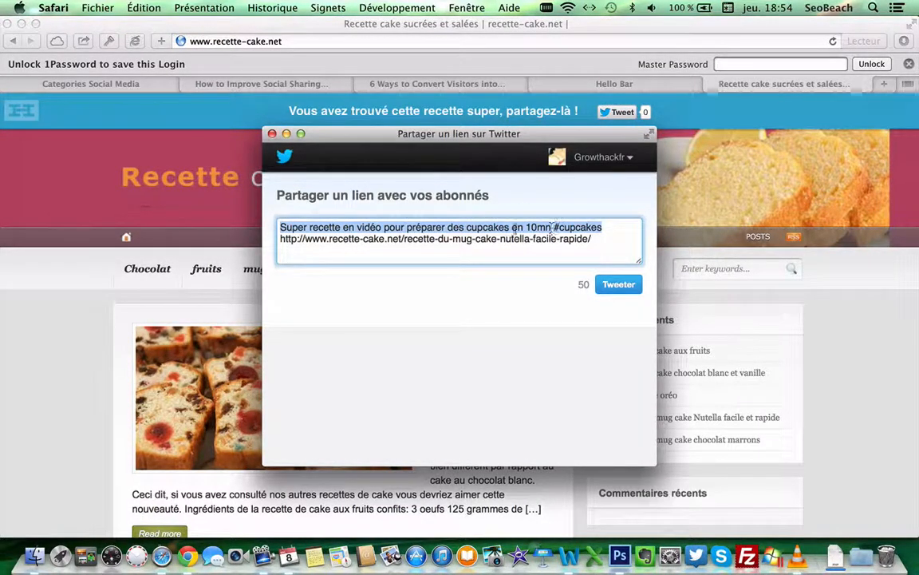
{"action": "left_click", "coordinate": [284, 237]}
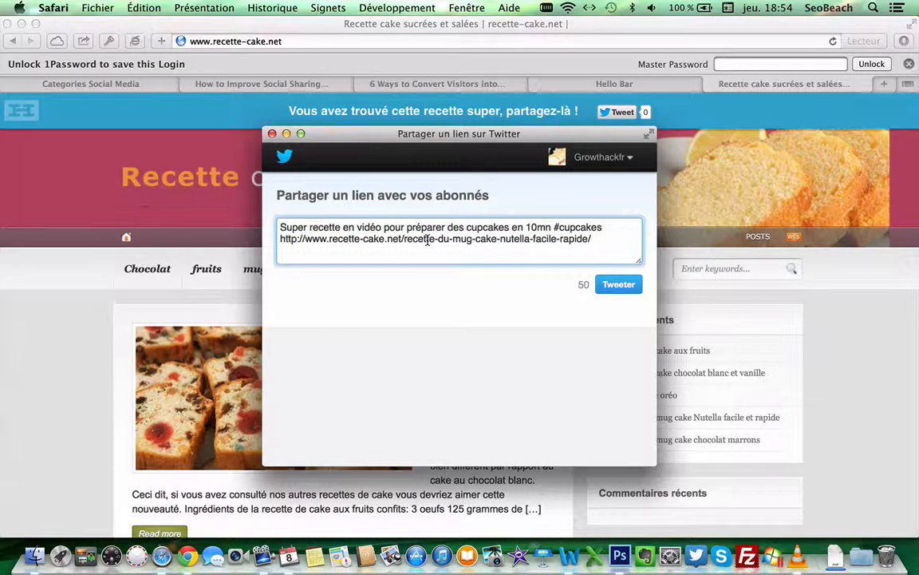